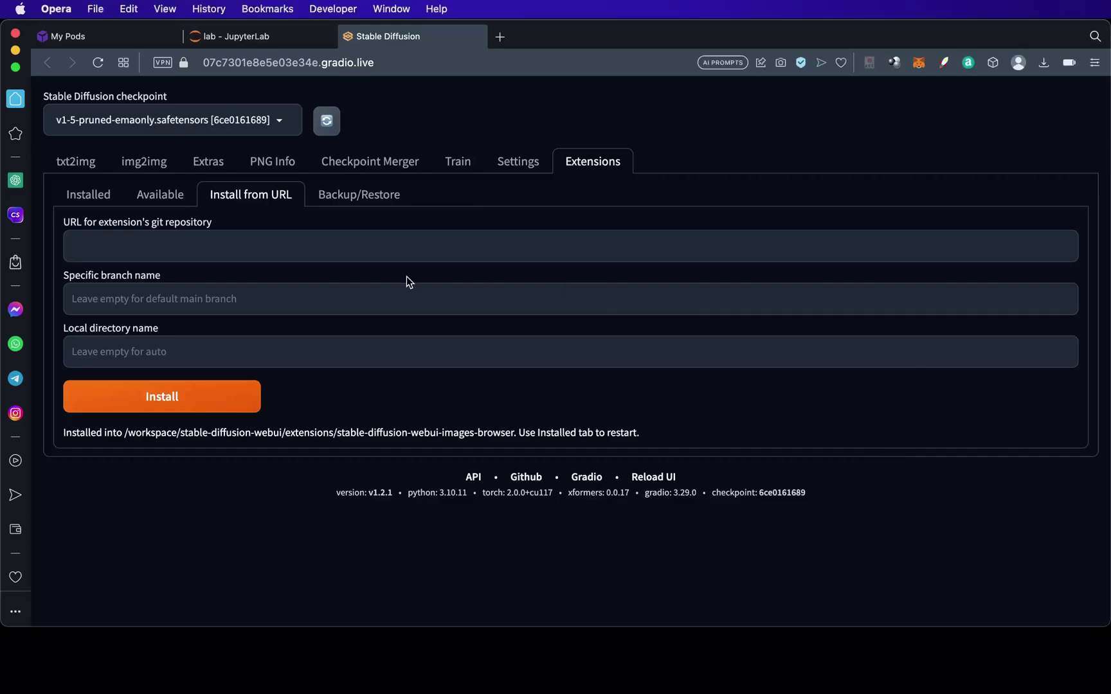
Install the SadTalker extension from its GitHub URL, then apply and restart the web UI
left_click(325, 665)
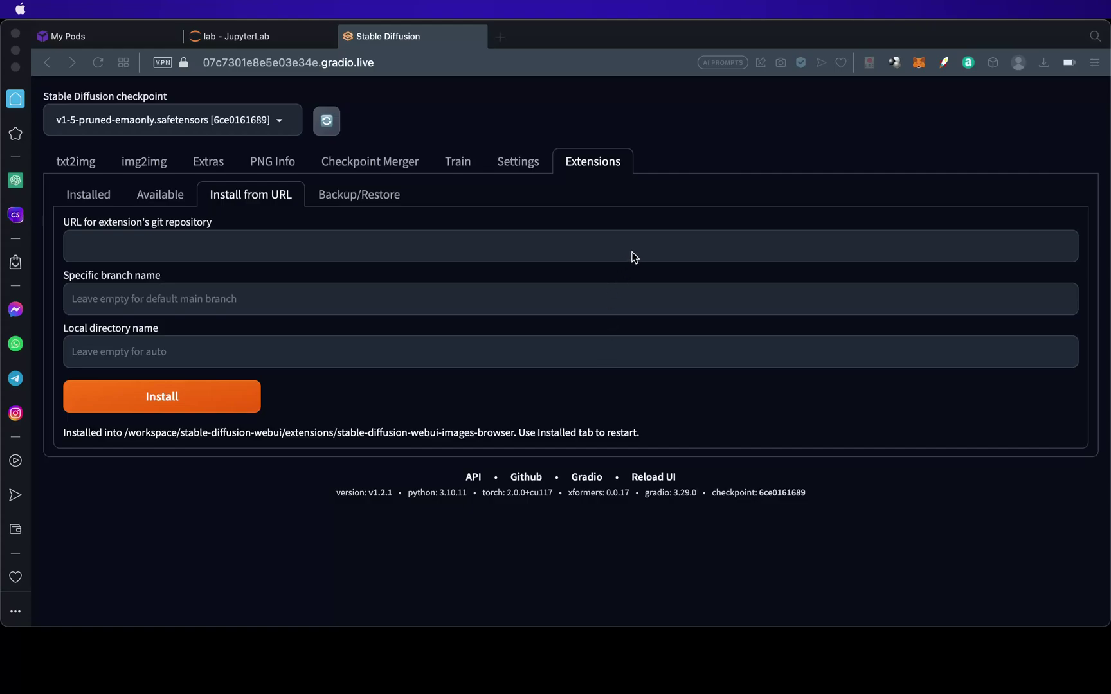
left_click(1078, 398)
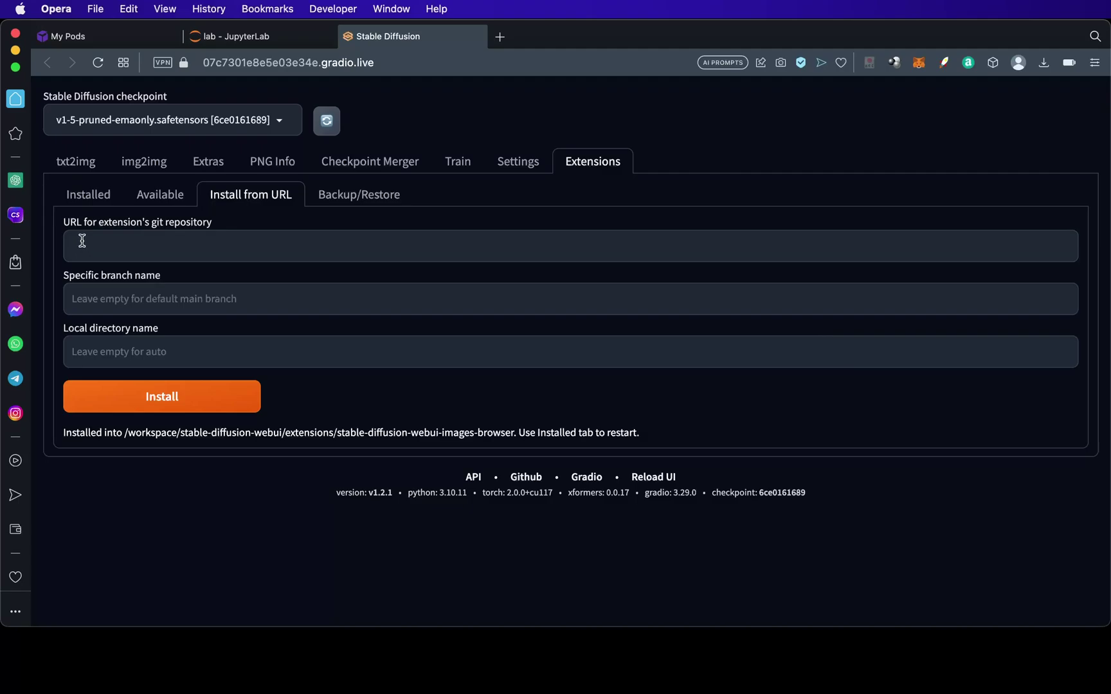
left_click(103, 250)
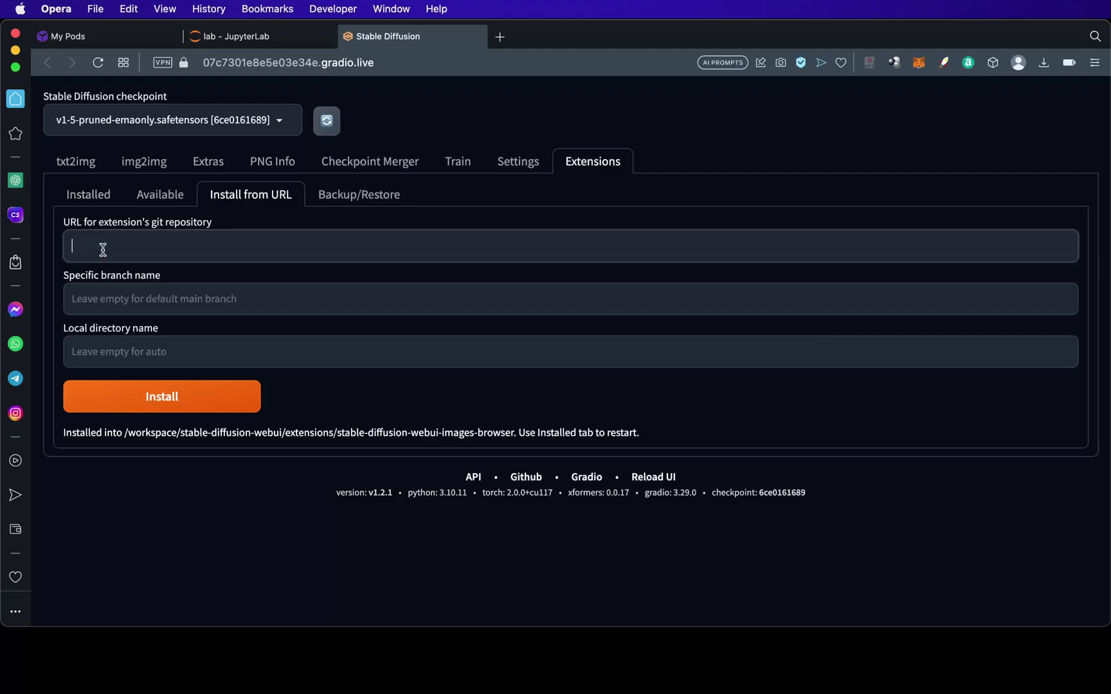
type("https://github.com/OpenTalker/SadTalker.git")
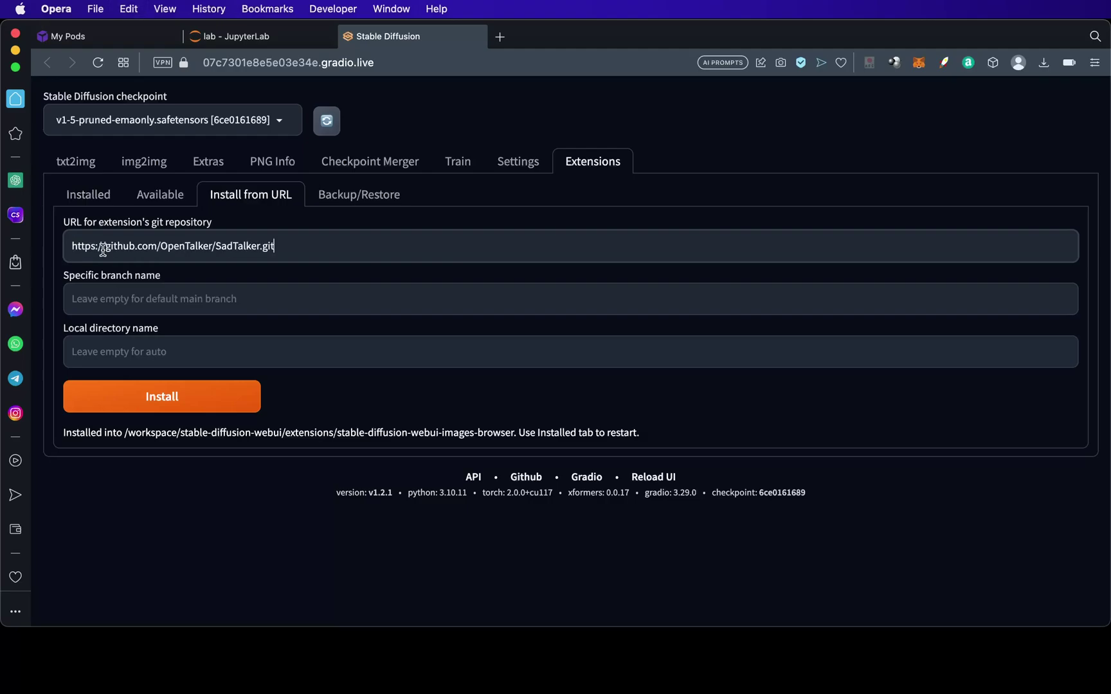
left_click(158, 405)
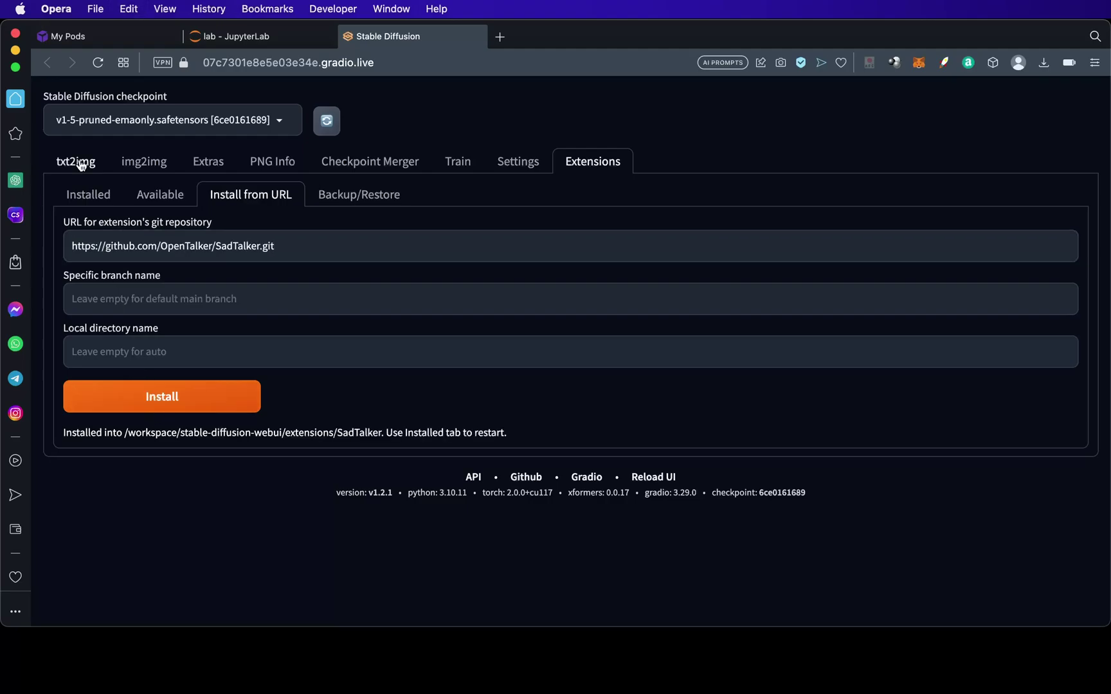
left_click(110, 198)
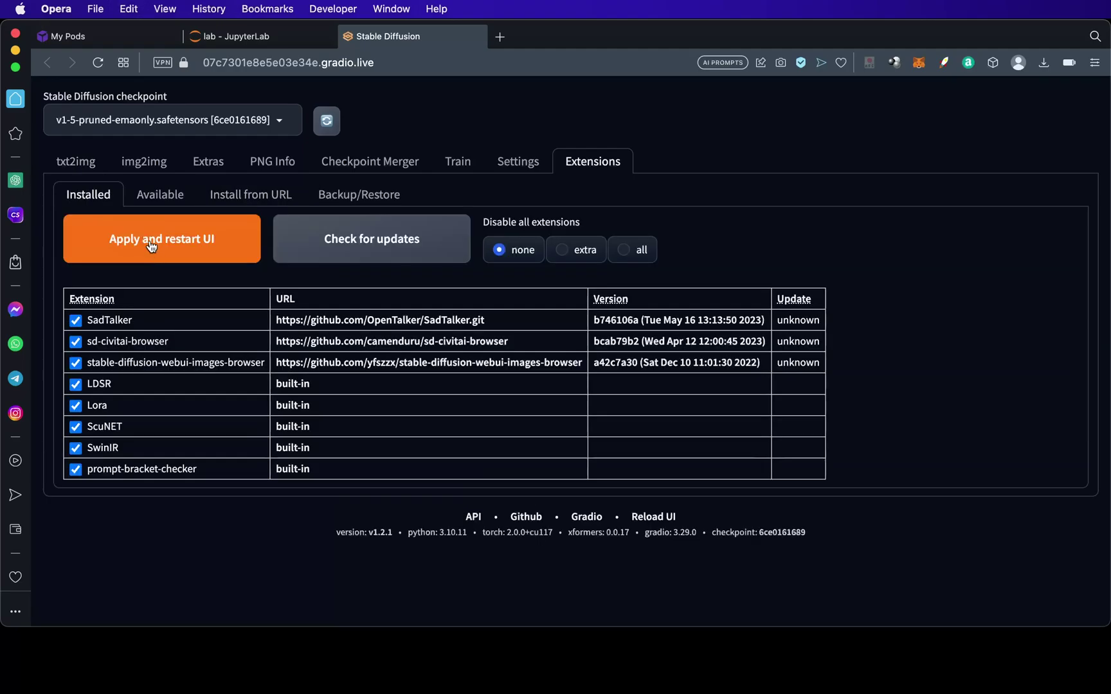
left_click(149, 240)
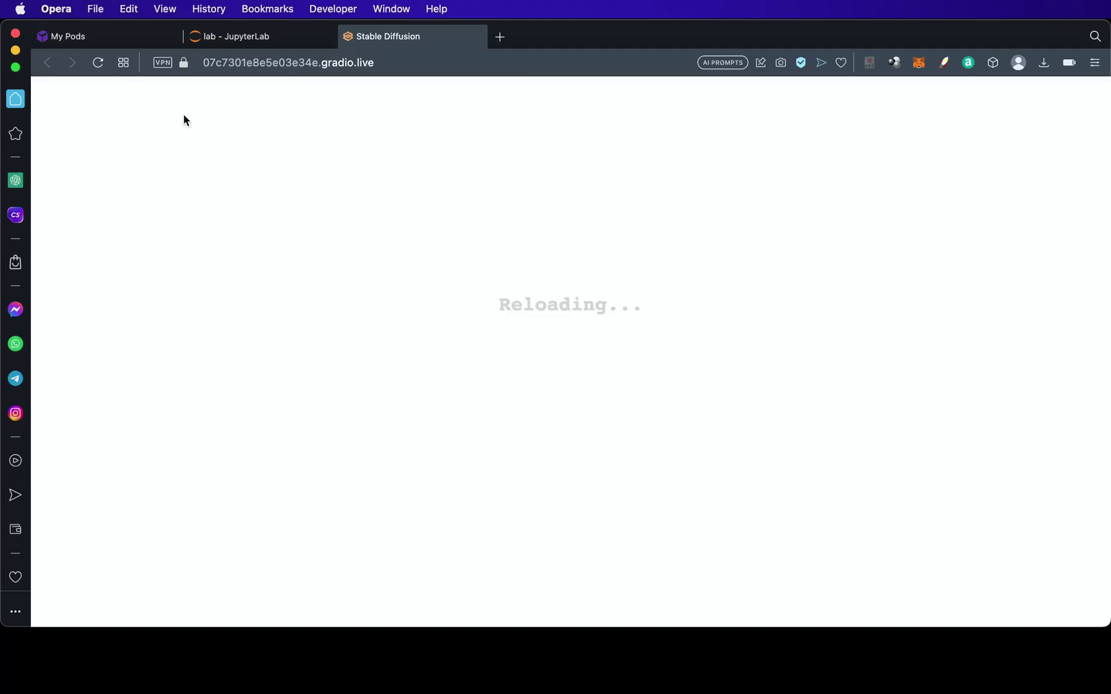
In JupyterLab, browse to stable-diffusion-webui/extensions/SadTalker/scripts
left_click(244, 36)
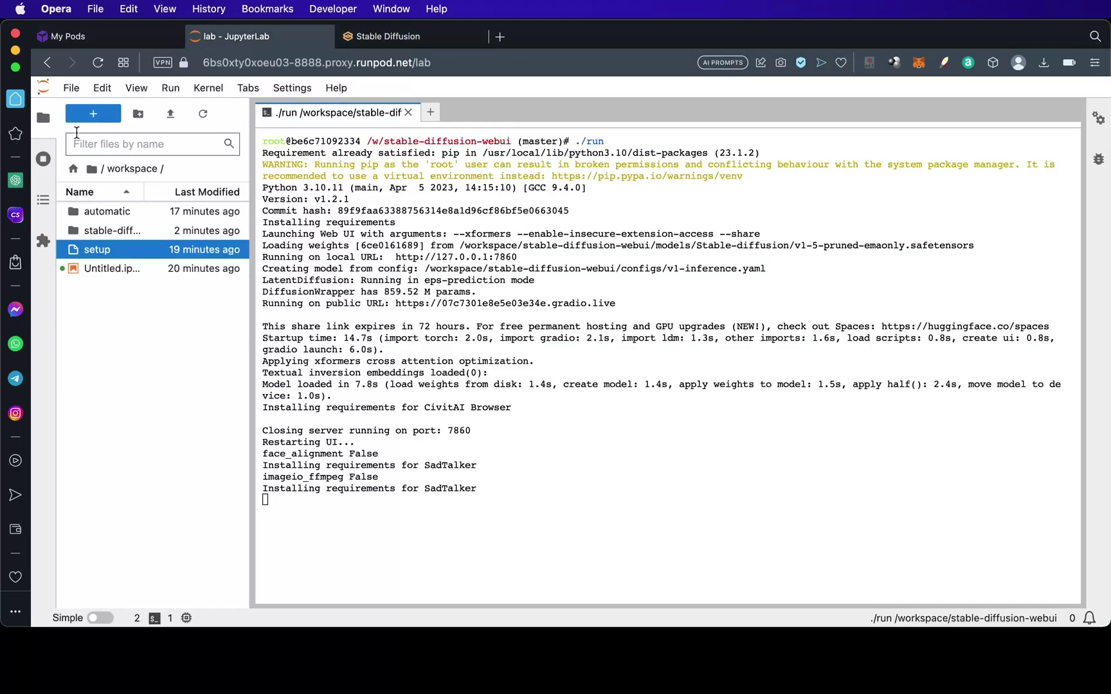
left_click(103, 232)
double_click(103, 232)
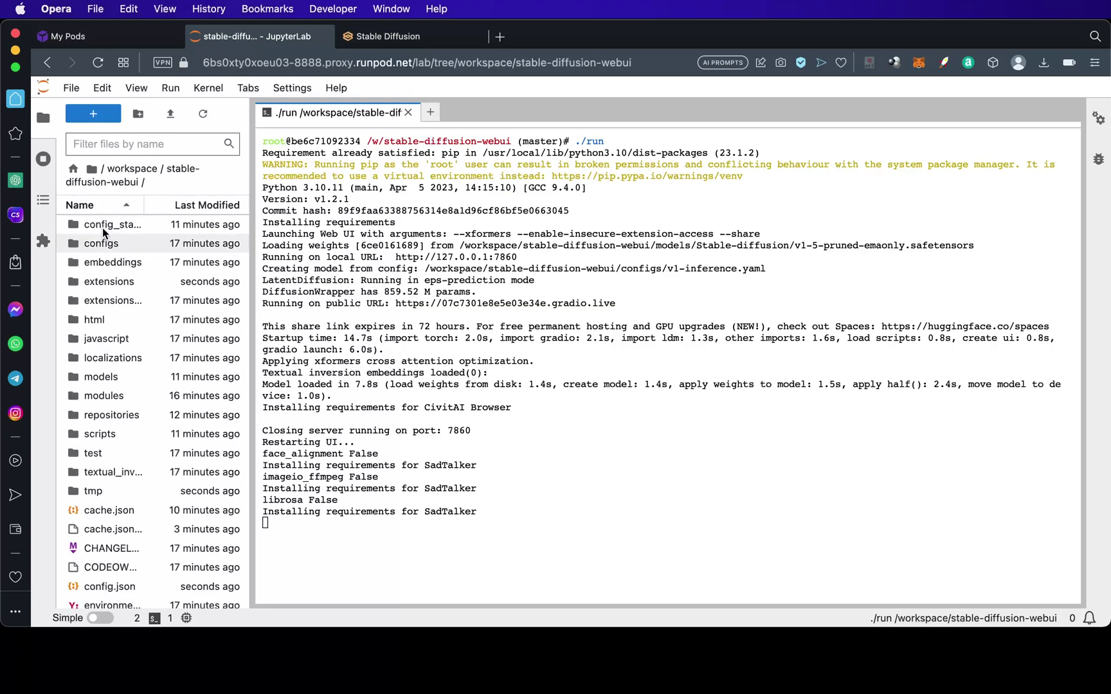
double_click(113, 281)
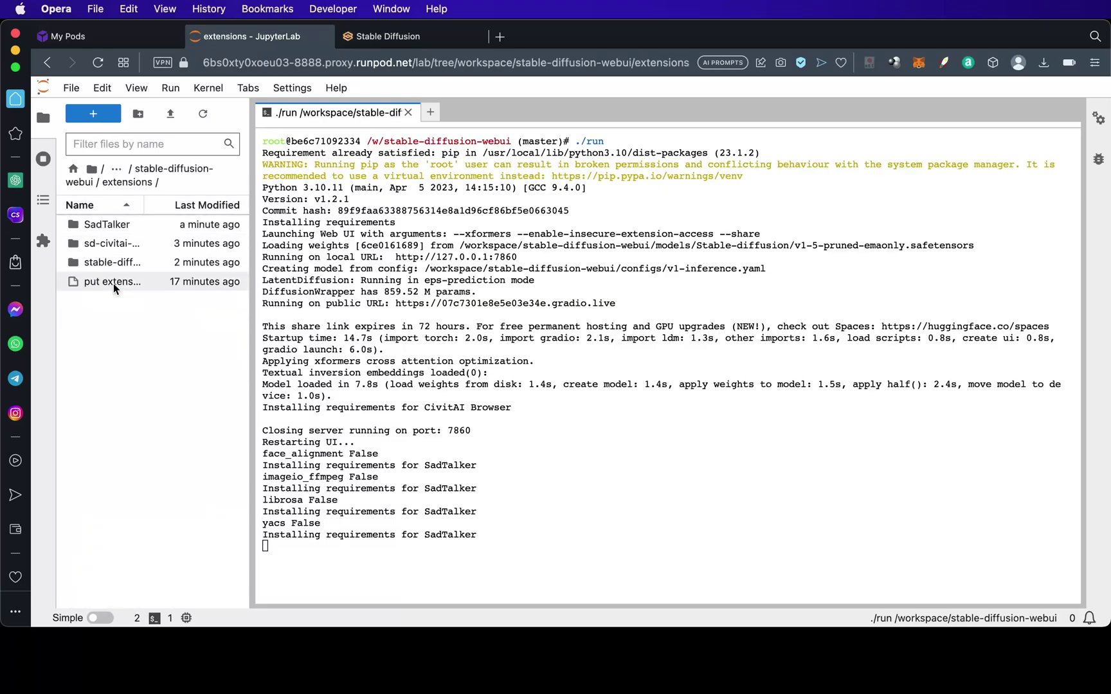
double_click(102, 224)
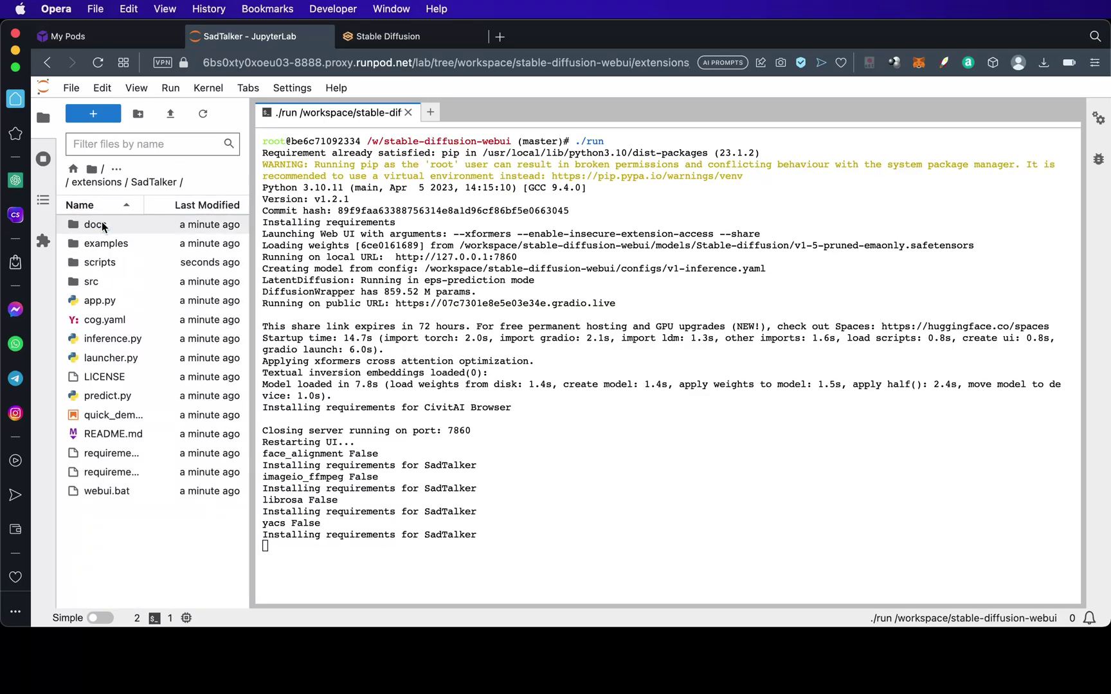
double_click(99, 262)
type("sh ")
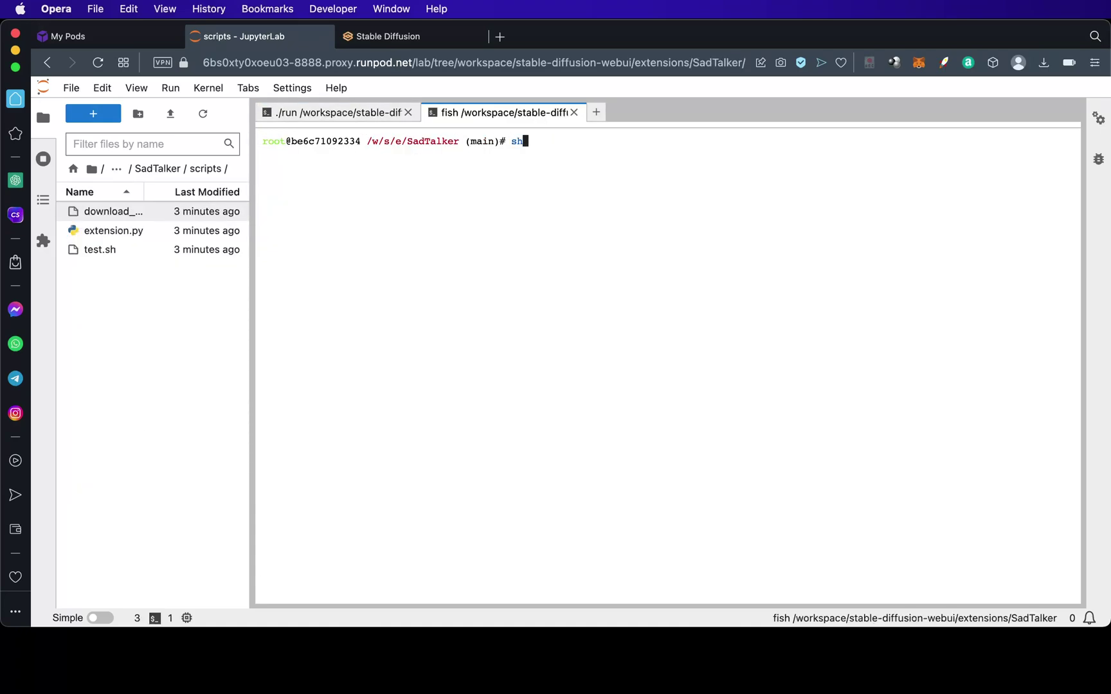
type("sc")
Run 'sh scripts/download_models.sh' in the terminal to fetch the SadTalker checkpoints
key("Tab")
type("d")
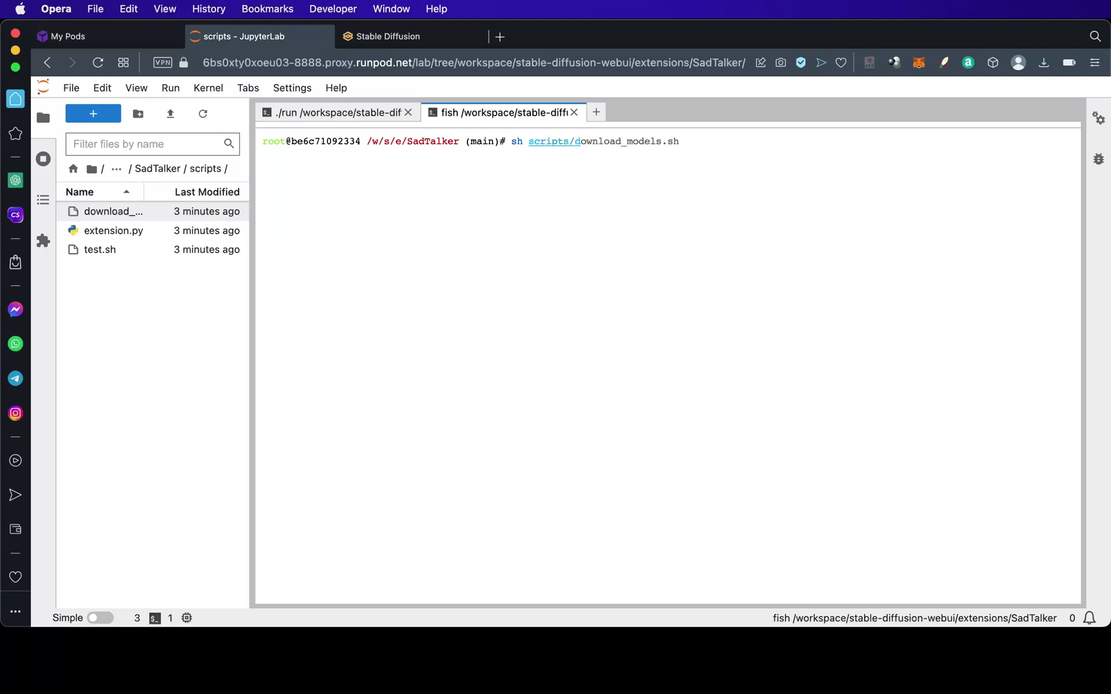
key("Tab")
key("Return")
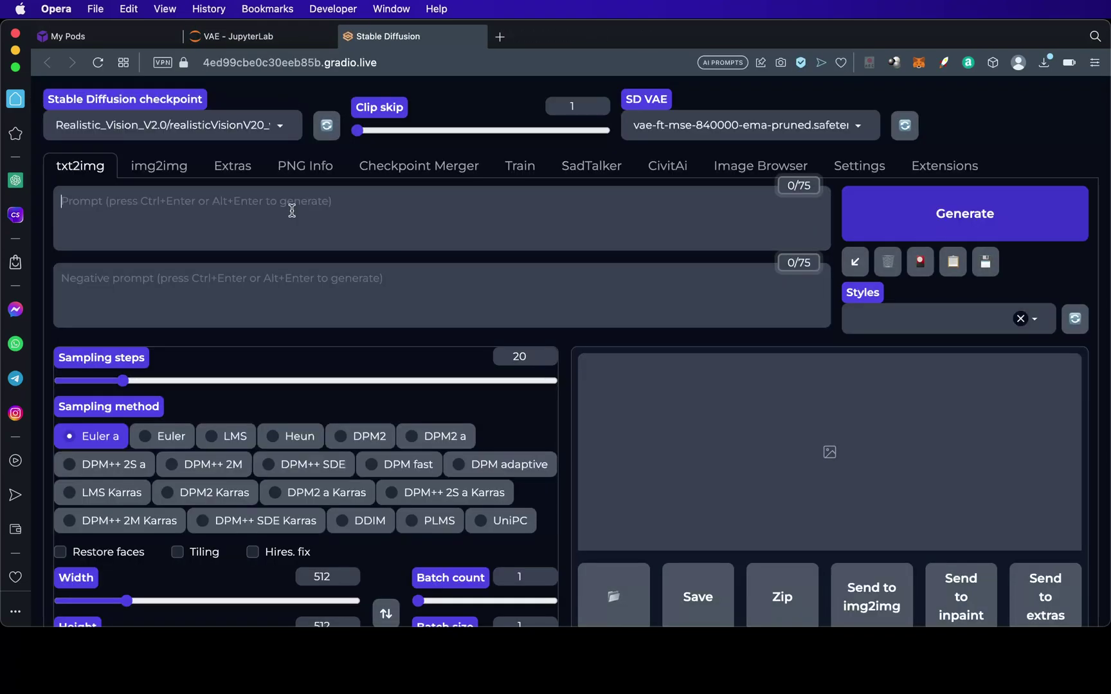
type("A")
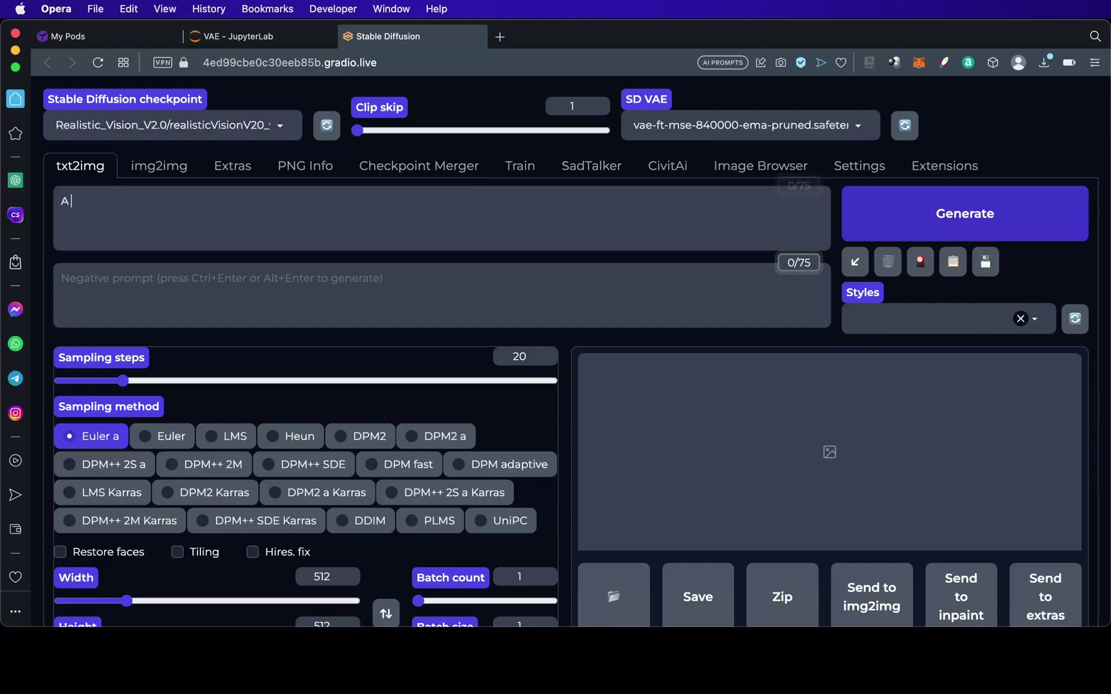
type(" mudshot")
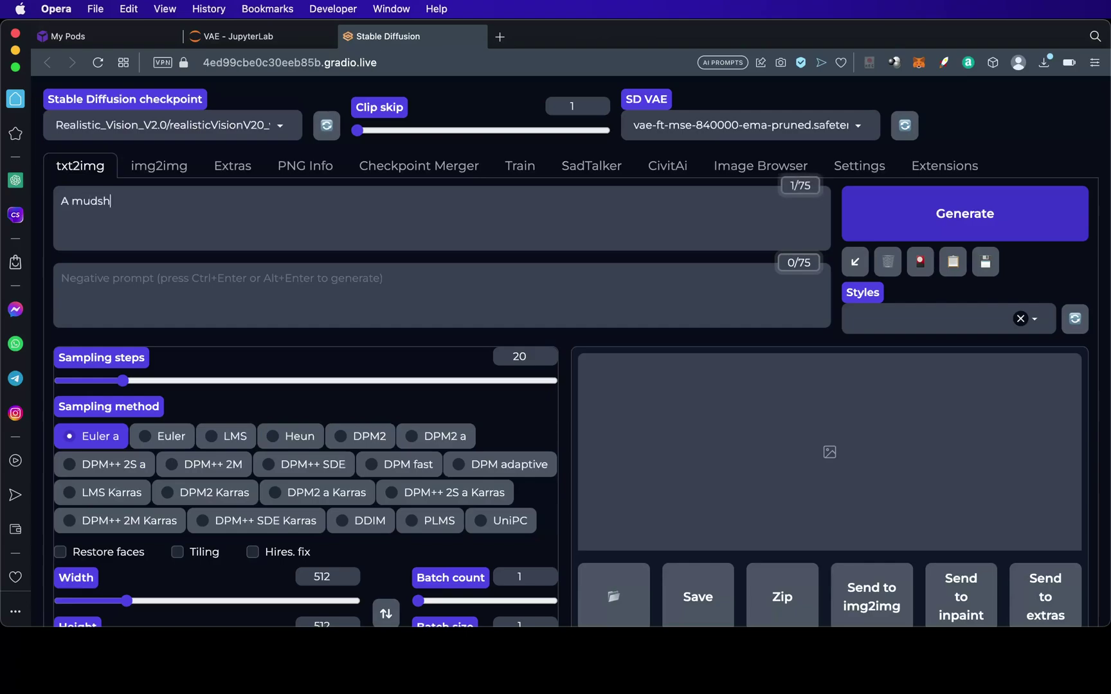
type(" of a ")
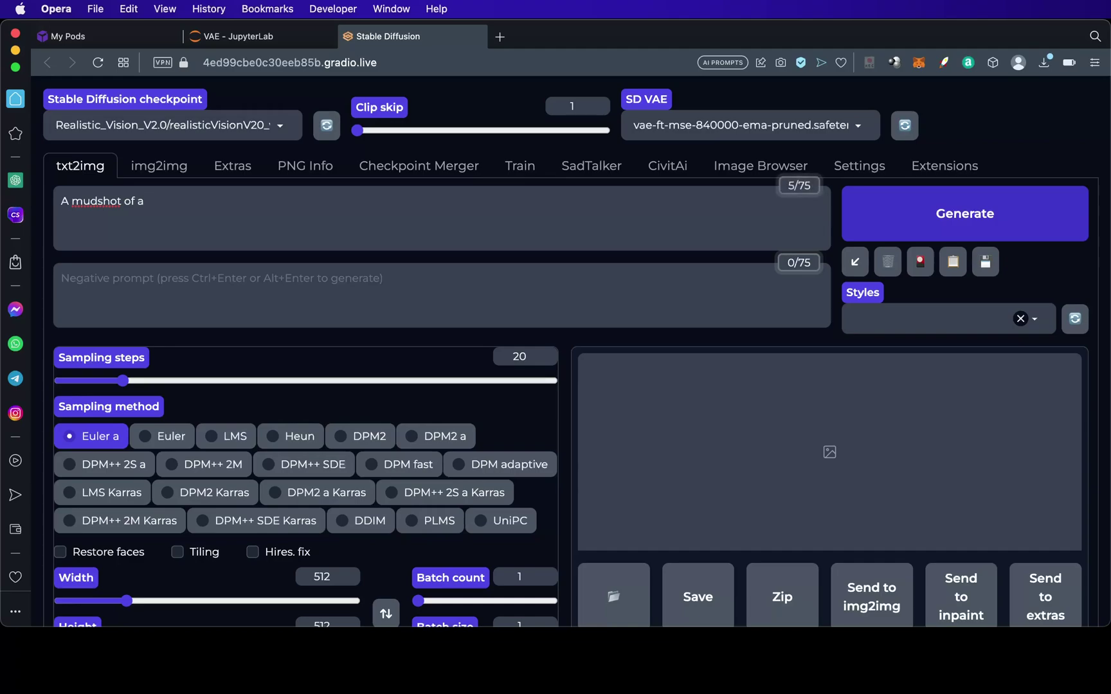
type("m")
type("a")
type("n in business suit facing the camera, extremely detailed, photographic, HD")
Enter a photographic businessman mugshot prompt, plus negatives for malformed lips, nose and eyes
key("Tab")
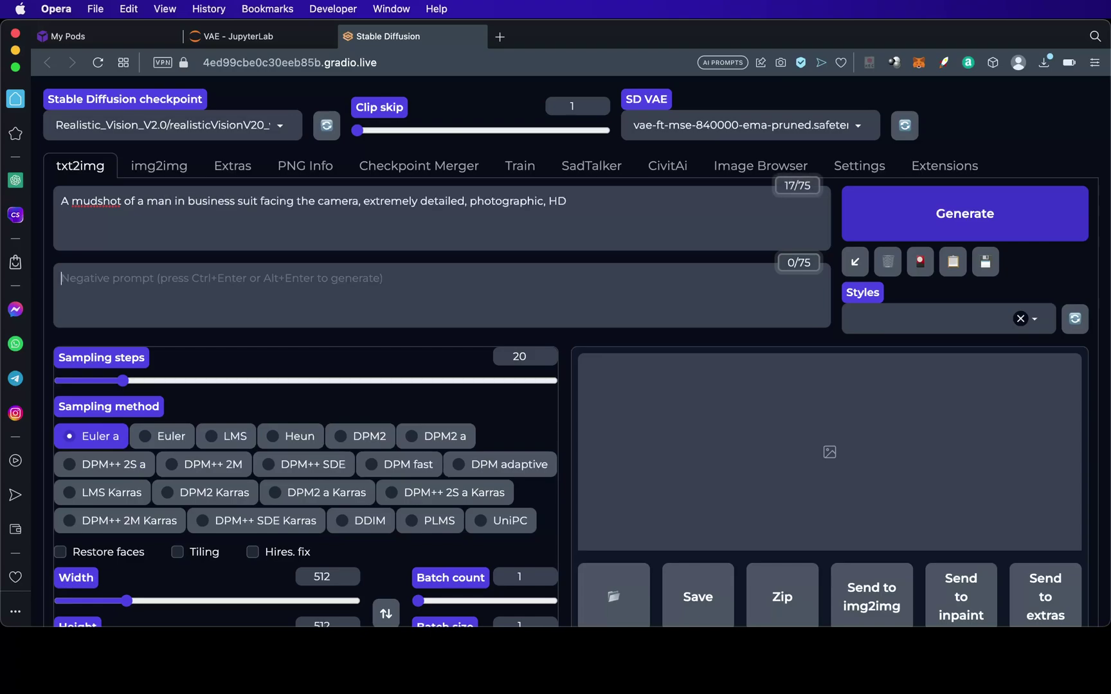
type("ugly")
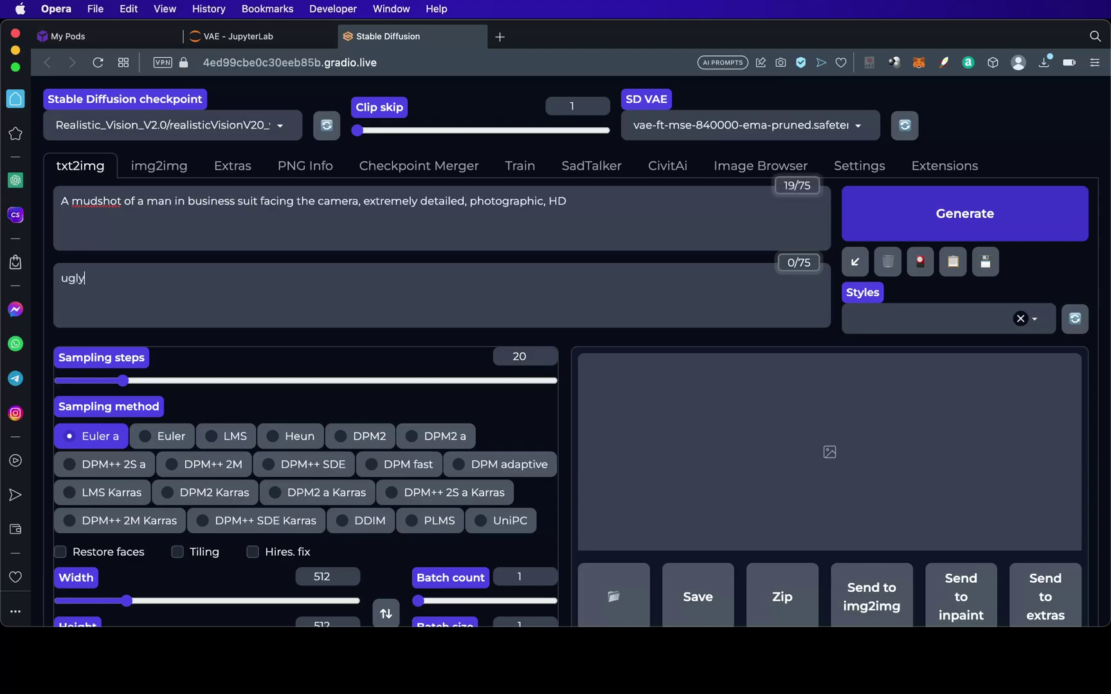
type(", malformed ")
type("l")
type("ips, mla")
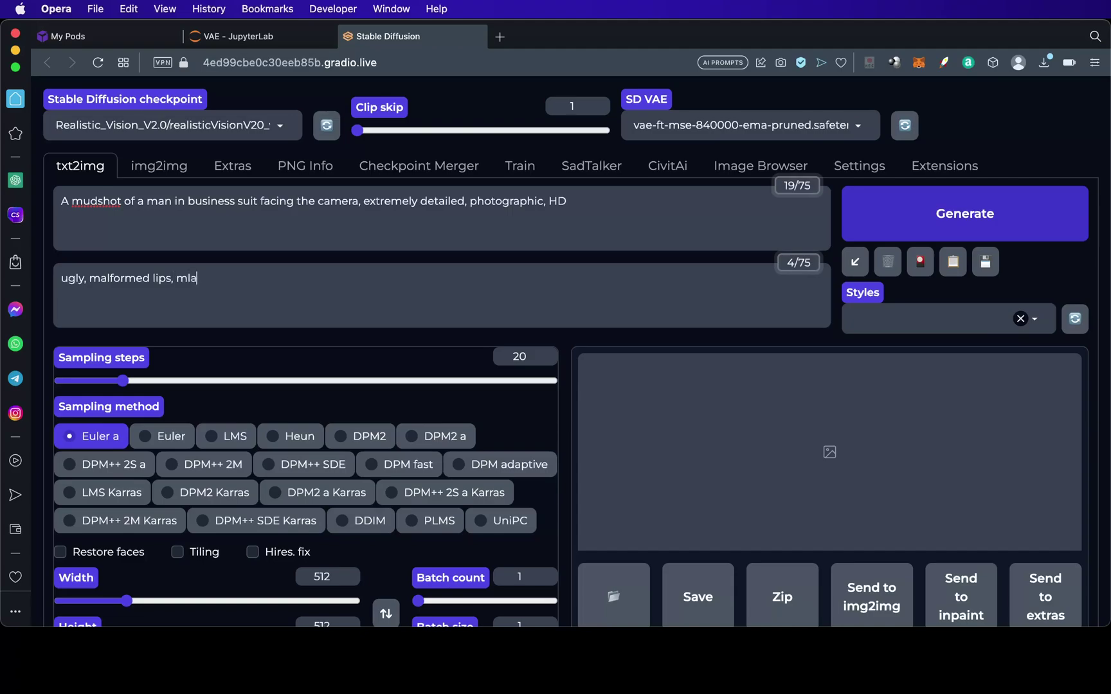
key("BackSpace")
key("BackSpace")
type("alform")
type("ed n")
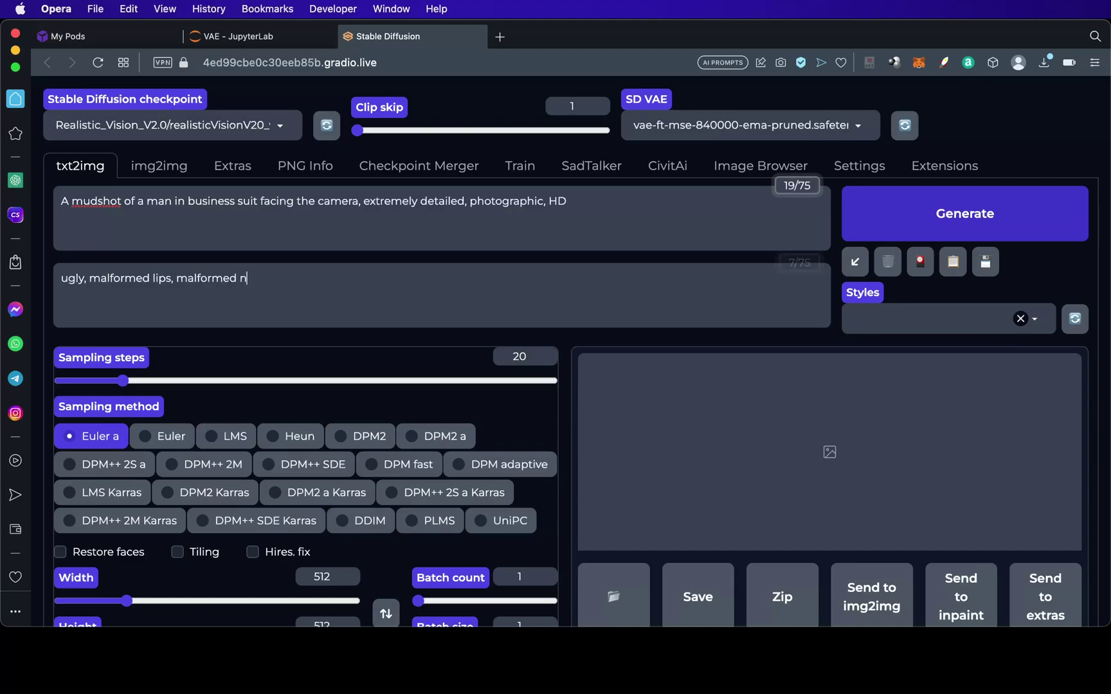
type("ose, malf")
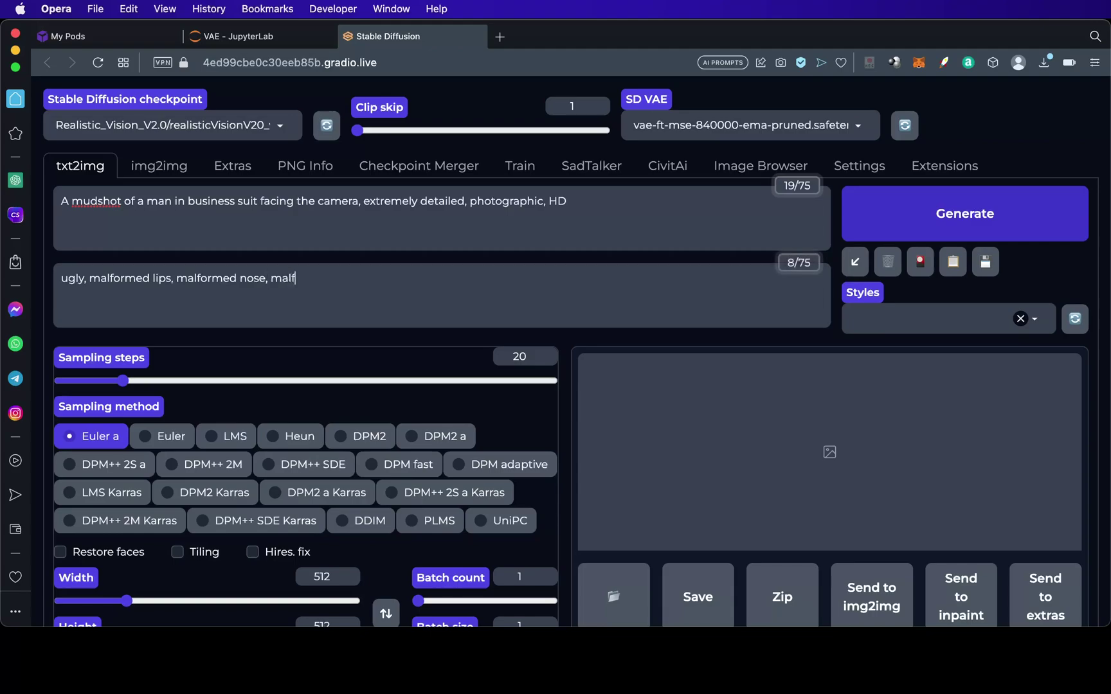
type("ormed ")
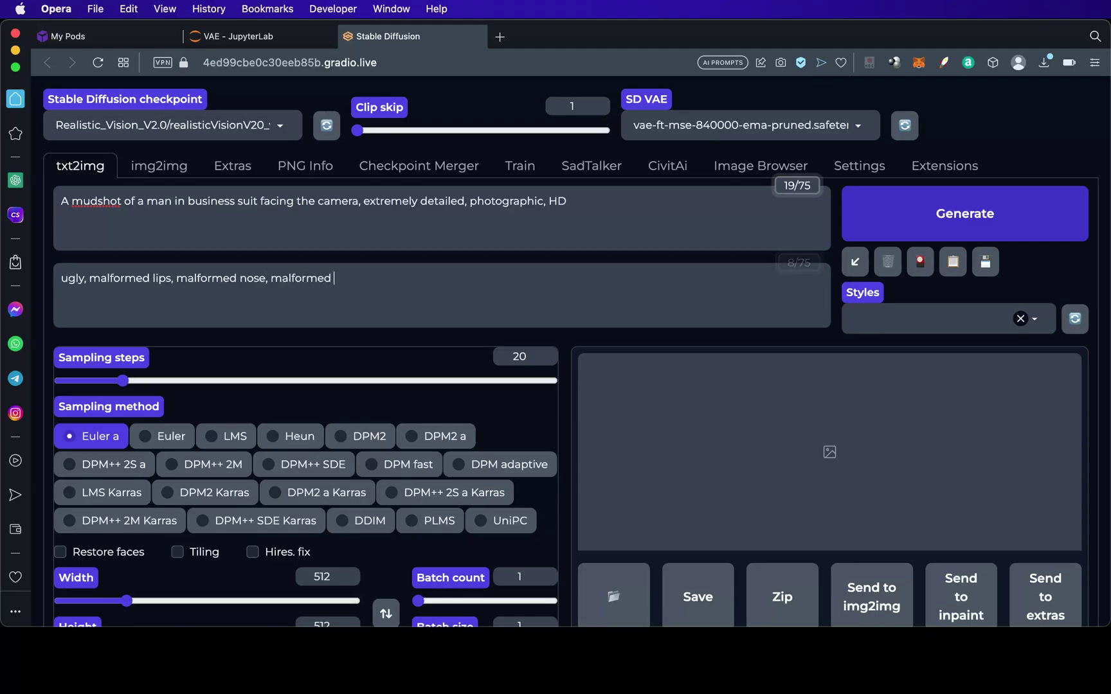
type("eye")
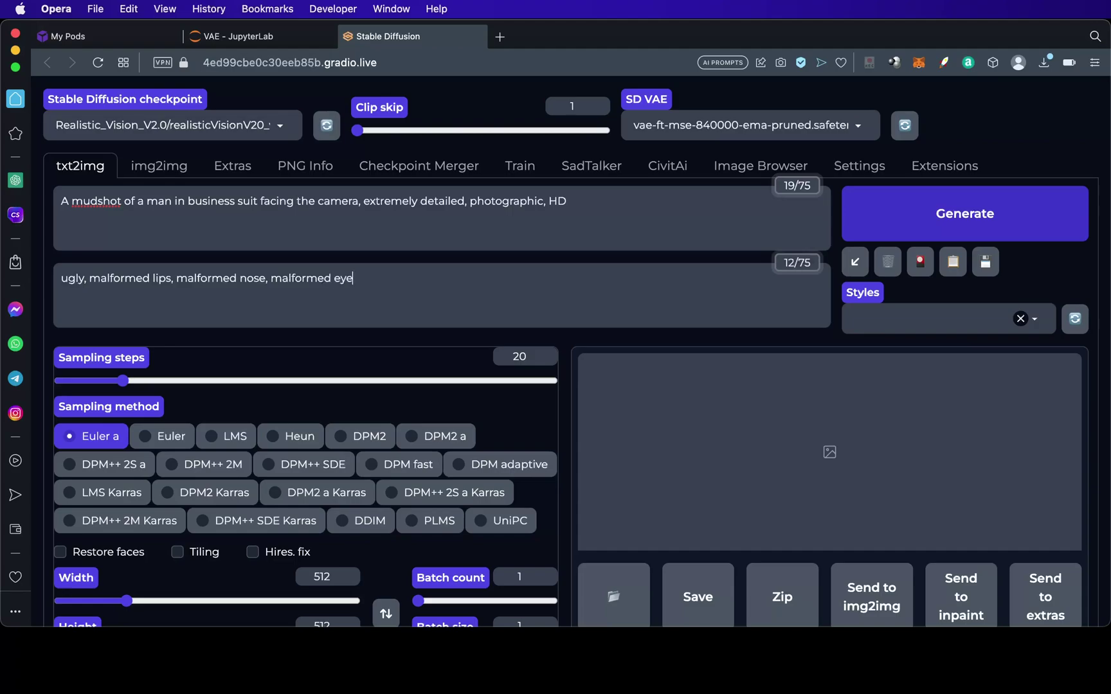
type(", 3D, painting, digital art, poor quality, bad anatomy")
scroll(556, 256, "down", 5)
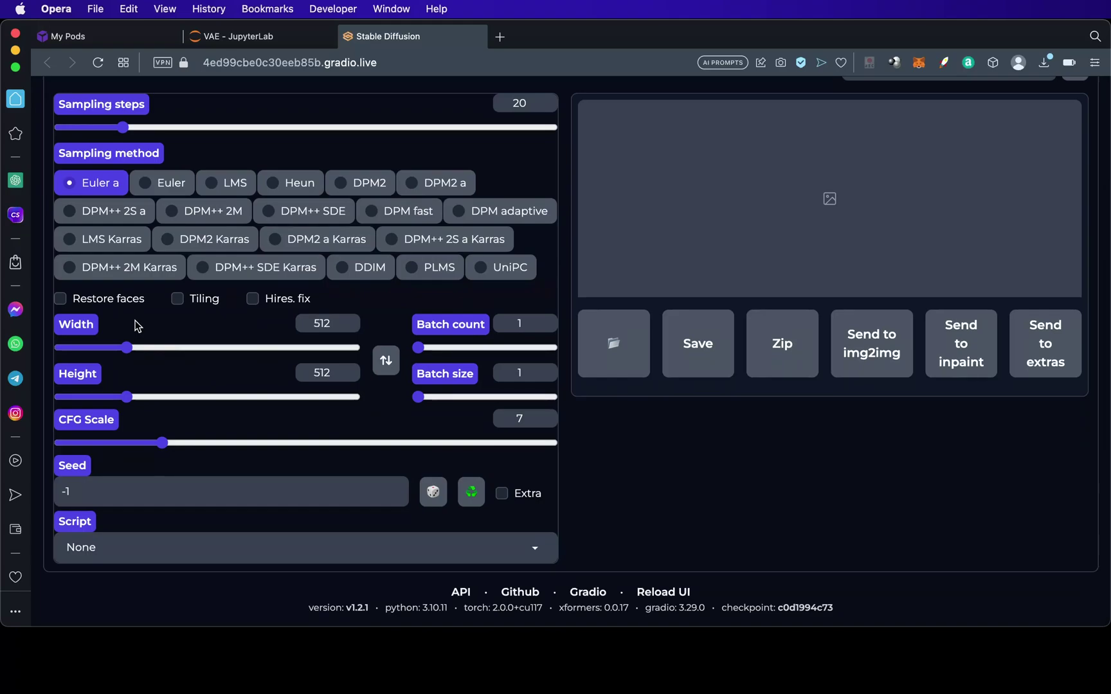
scroll(136, 326, "up", 1)
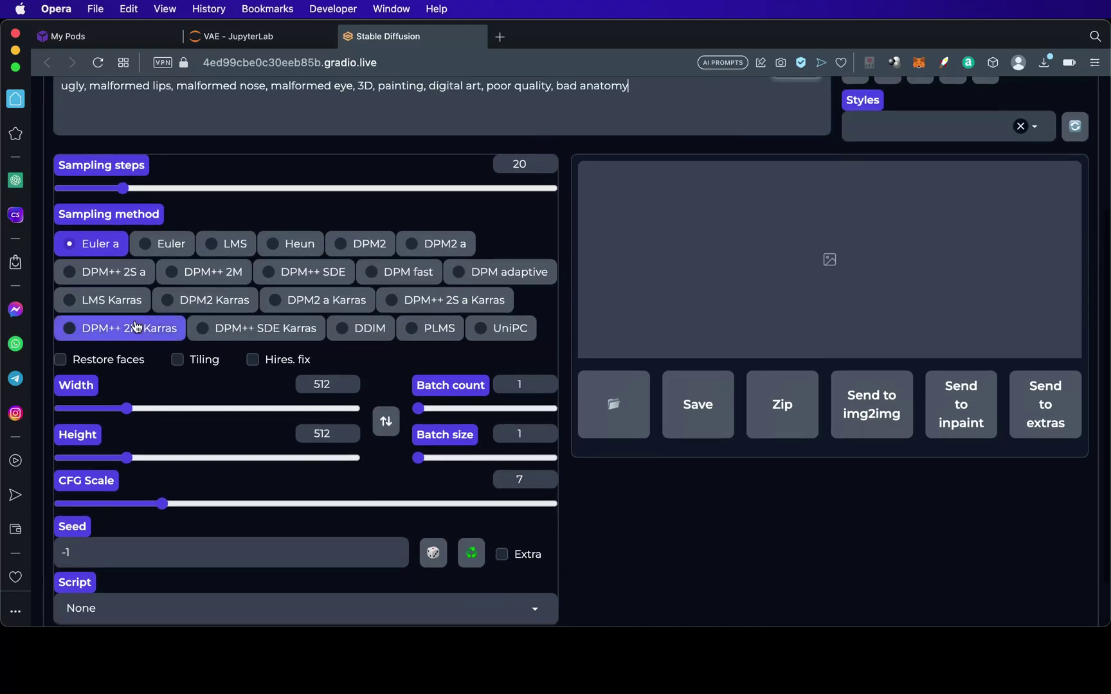
Add 3D, painting, digital art, poor quality and bad anatomy to the negatives; select DPM++ SDE
left_click(273, 273)
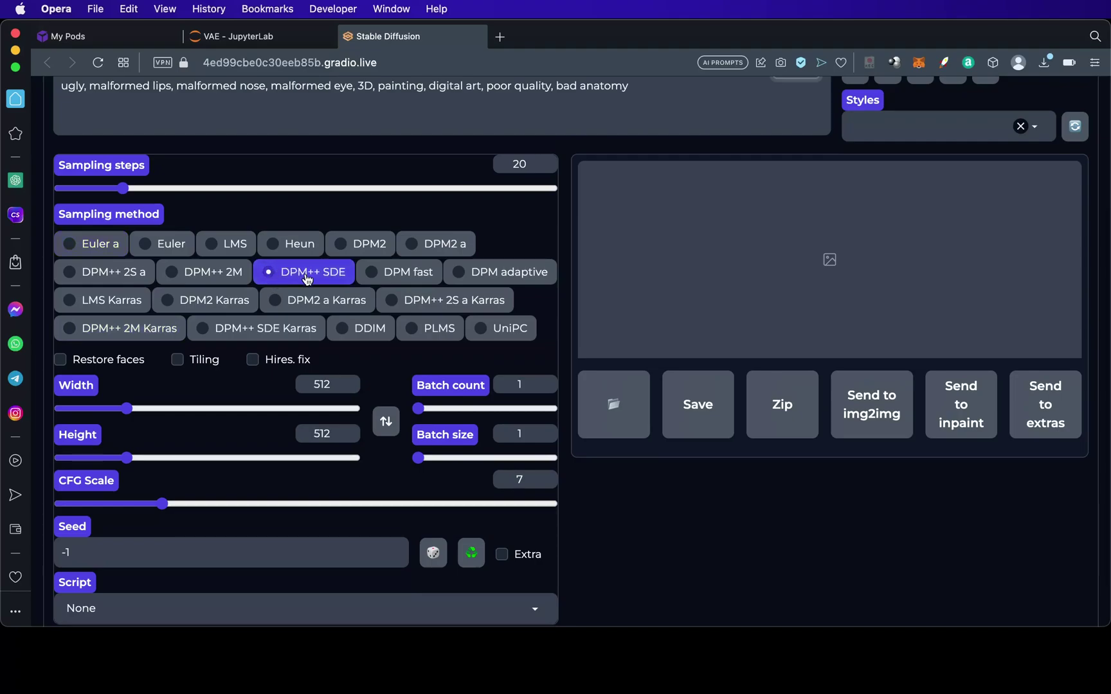
scroll(305, 279, "up", 2)
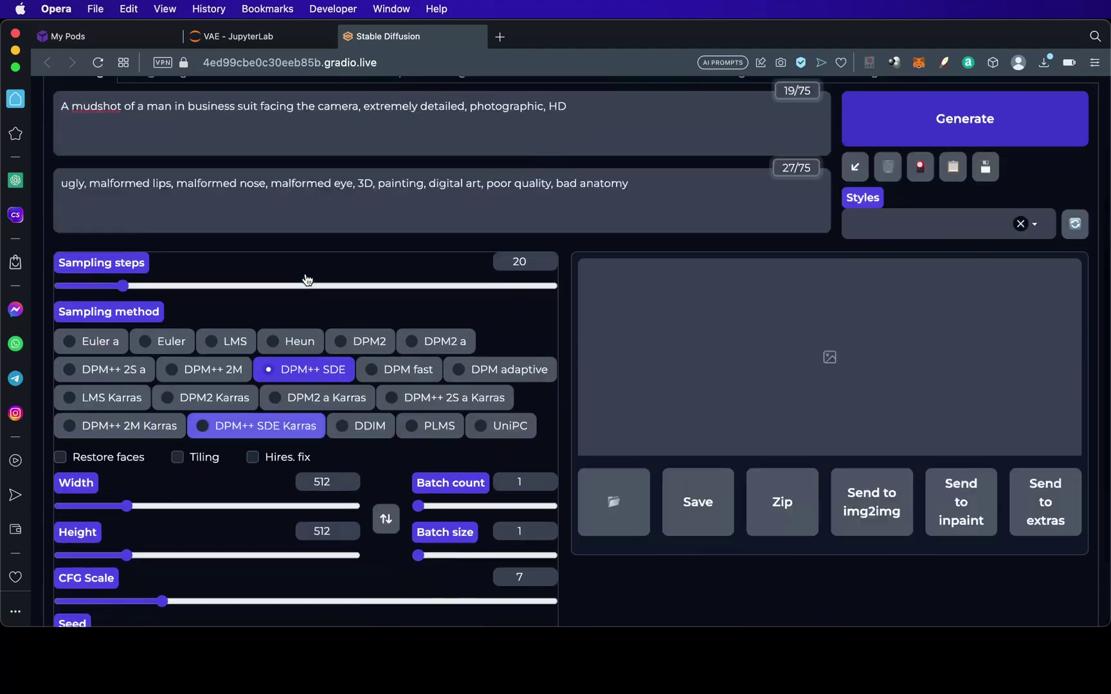
scroll(305, 279, "up", 1)
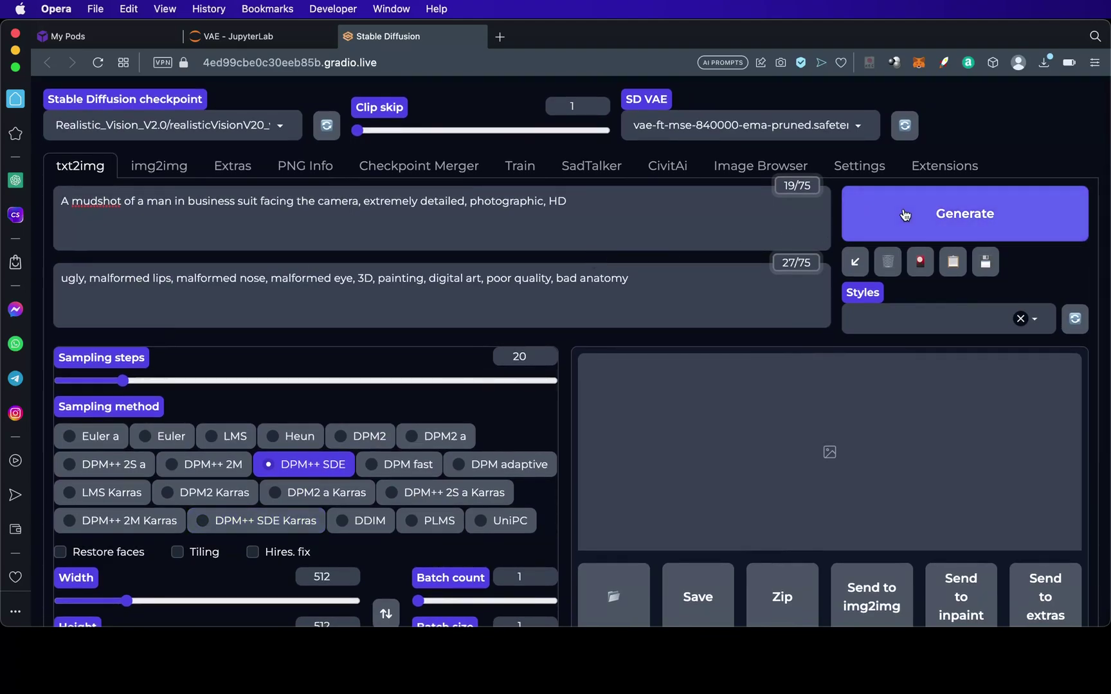
Generate the business-suit portrait and open the output in the large preview
left_click(903, 215)
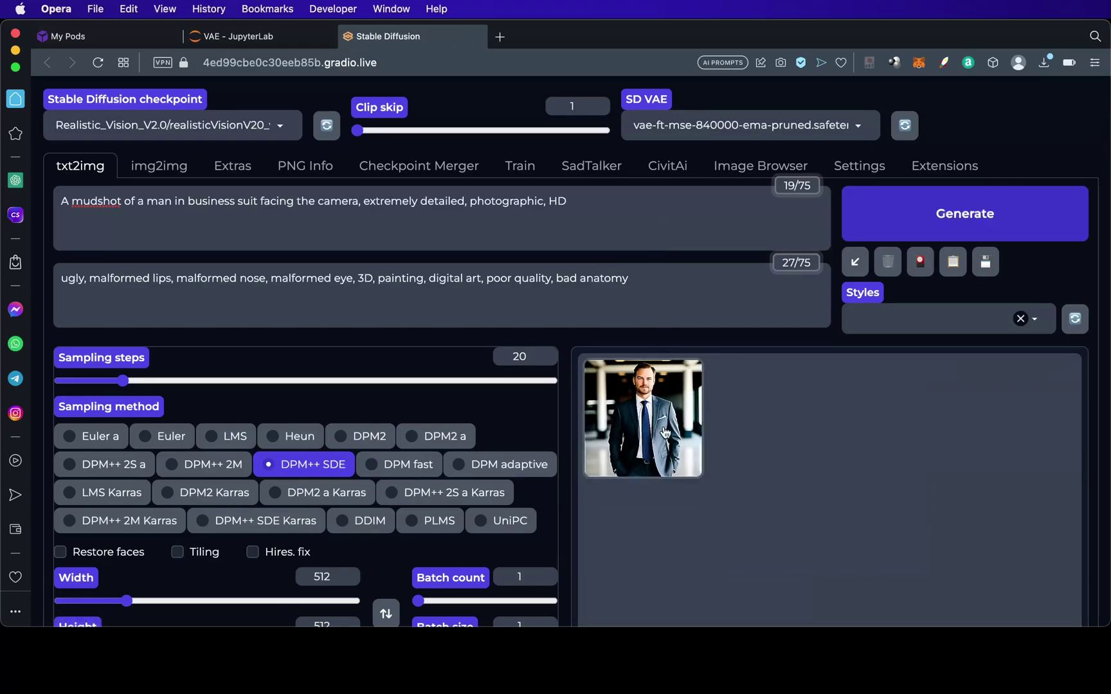
left_click(665, 433)
scroll(665, 432, "down", 3)
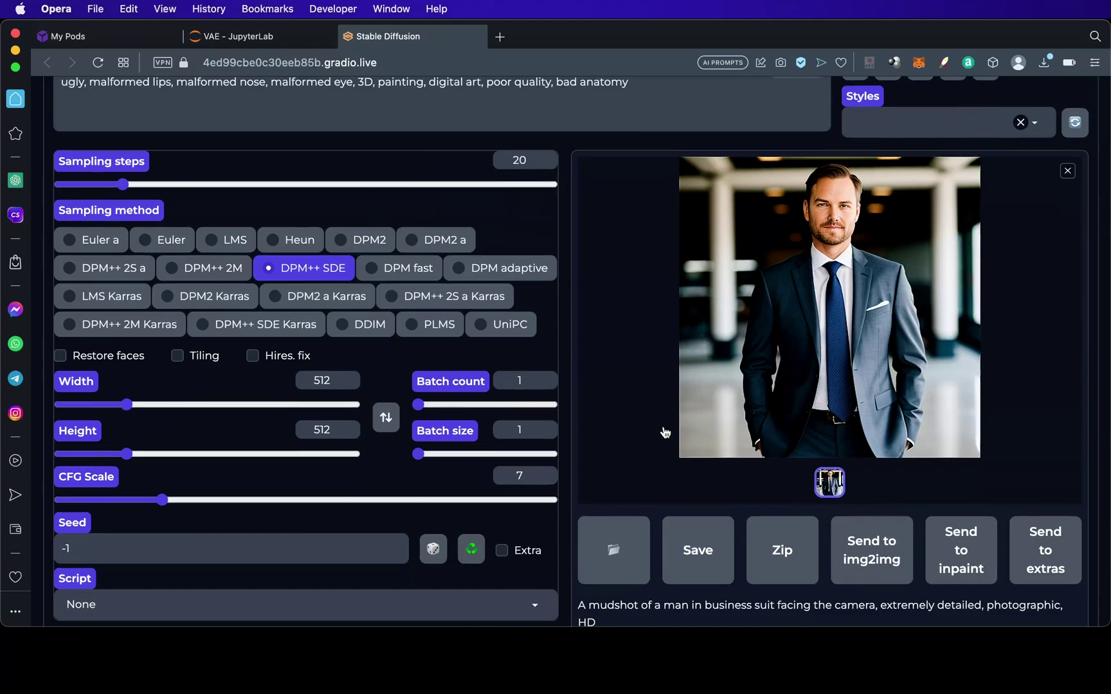
scroll(666, 432, "up", 3)
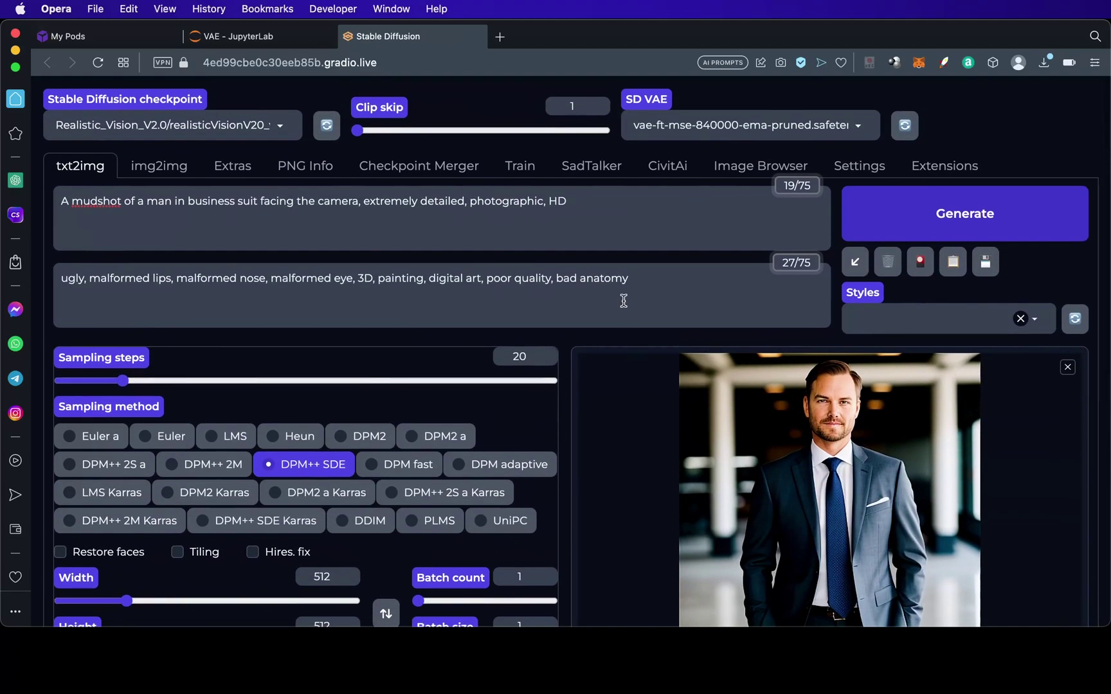
Open ElevenLabs Speech Synthesis in a new Opera tab from the 'el' address suggestion
left_click(497, 40)
type("e")
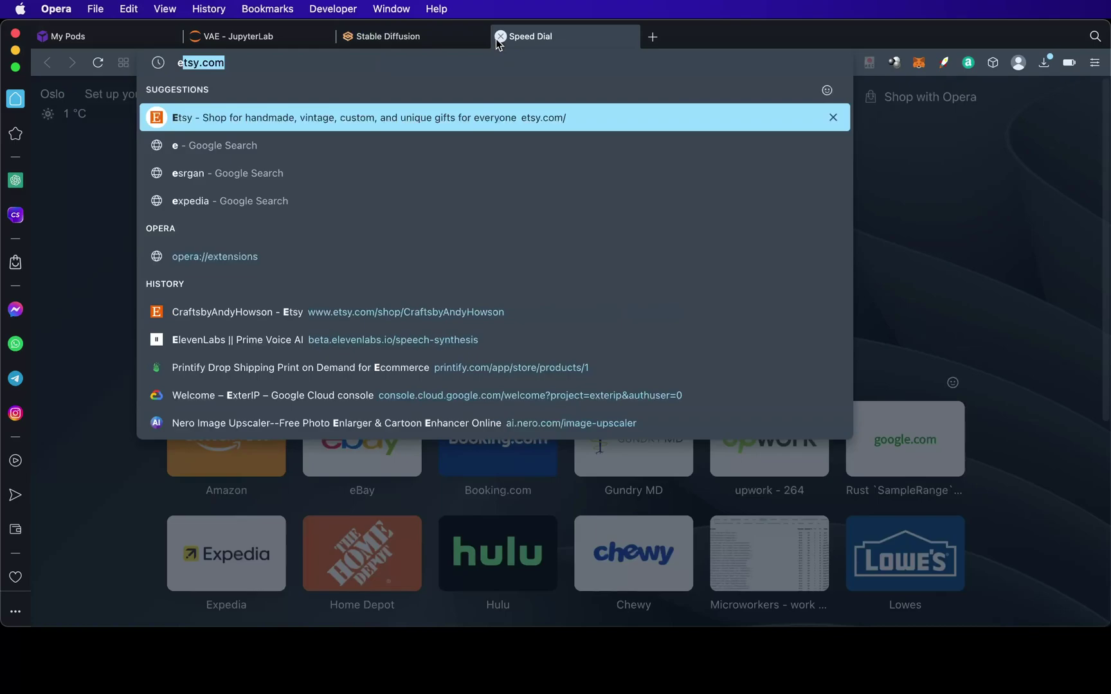
type("l")
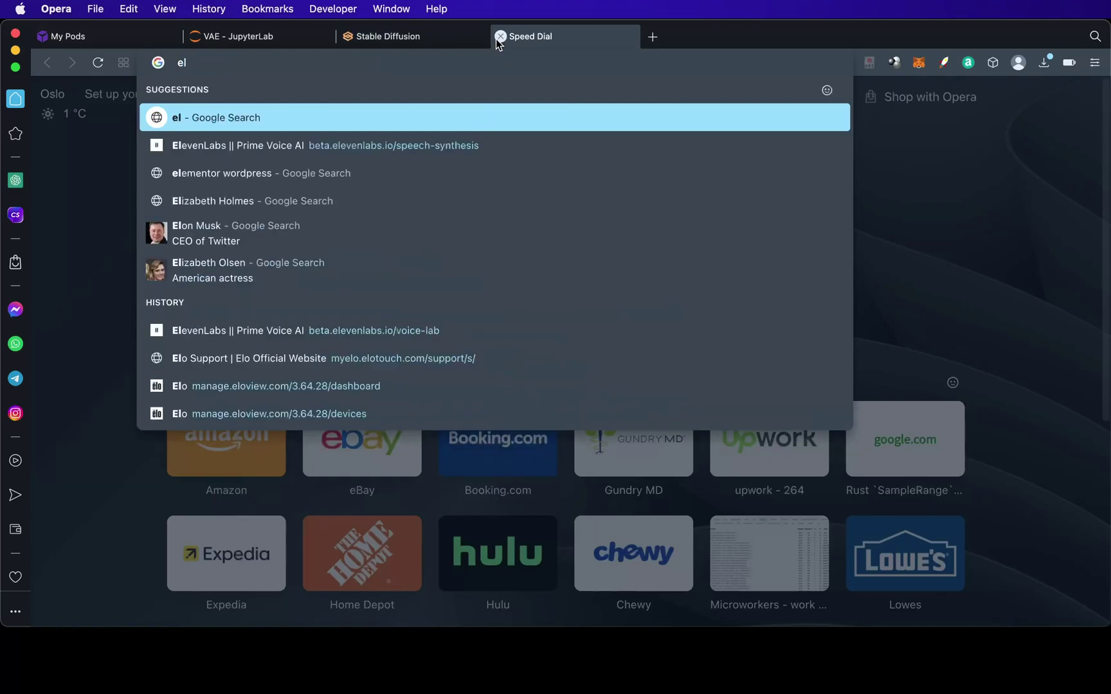
key("Down")
key("Return")
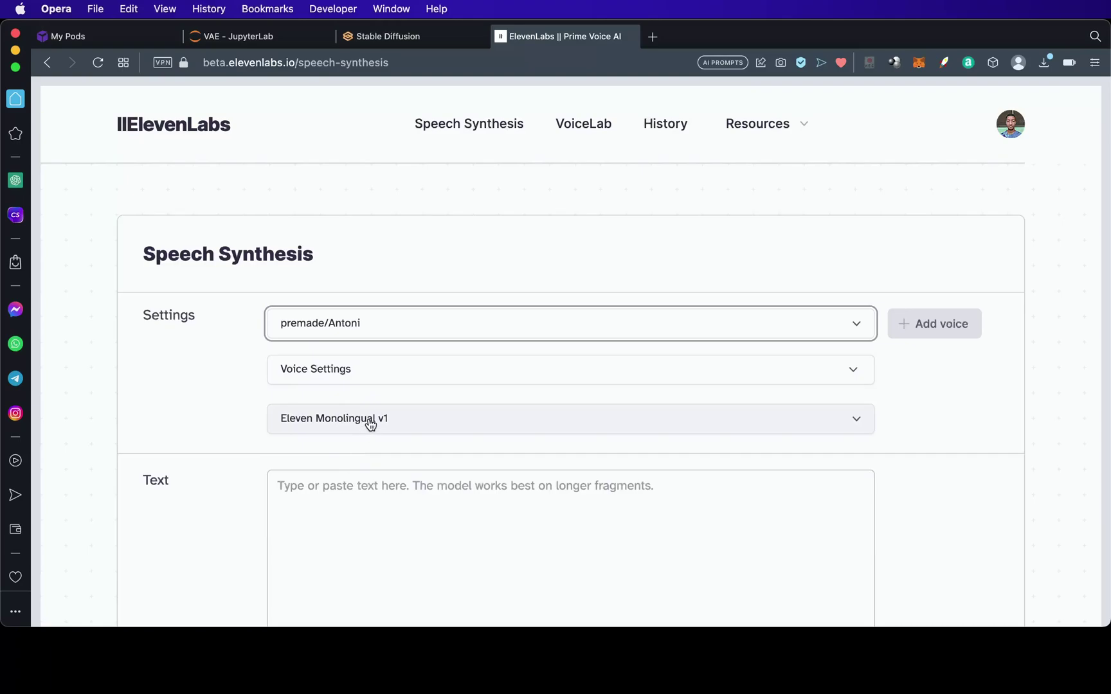
Enter the ElevenLabs-with-SadTalker script ending 'Isn't it cool?' and generate it in Arnold's voice
left_click(375, 477)
type("So guys. This is how we can combine")
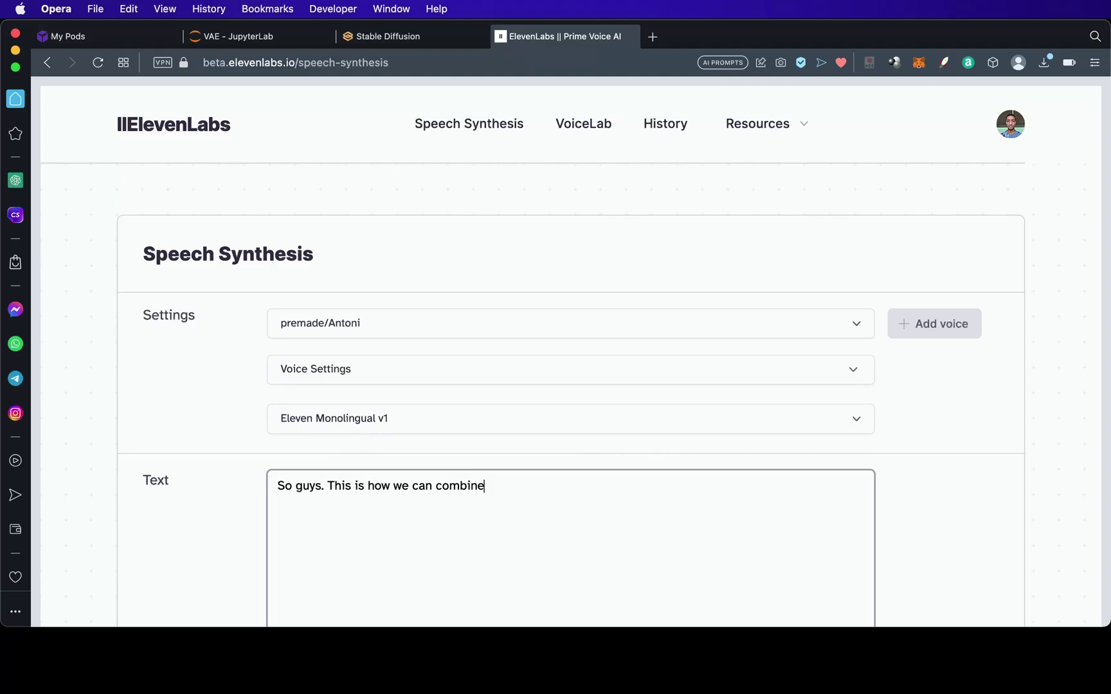
type(" the ")
type("power ")
type("of ele")
type("ven")
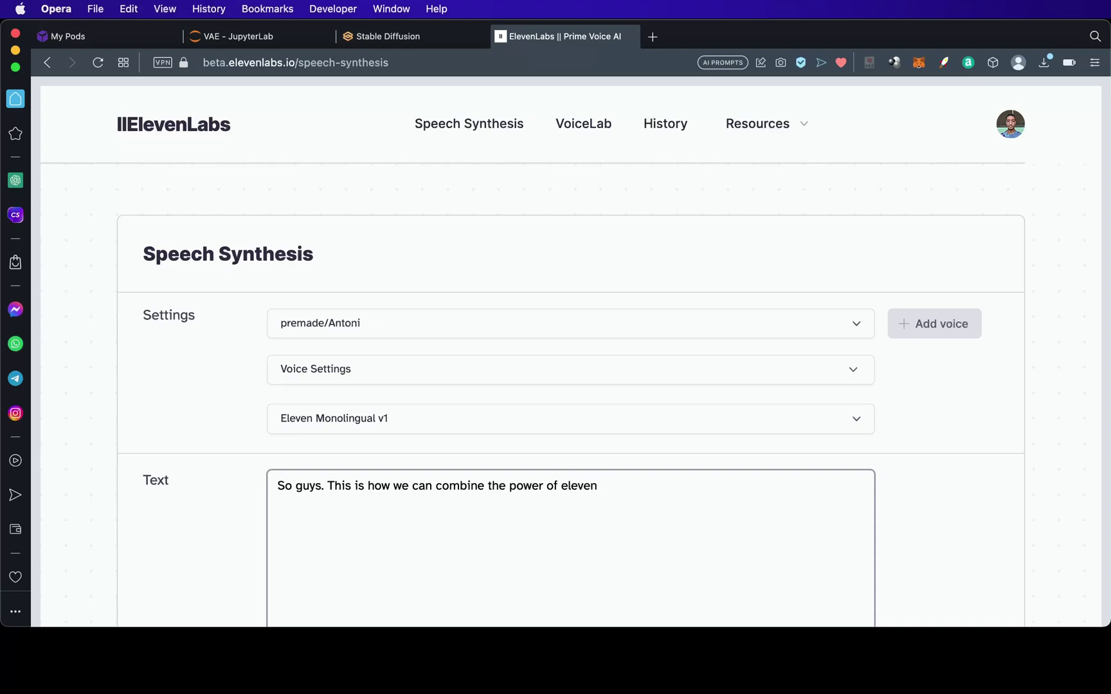
type(" labs ")
type("with s")
type("ad ta")
type("lker.")
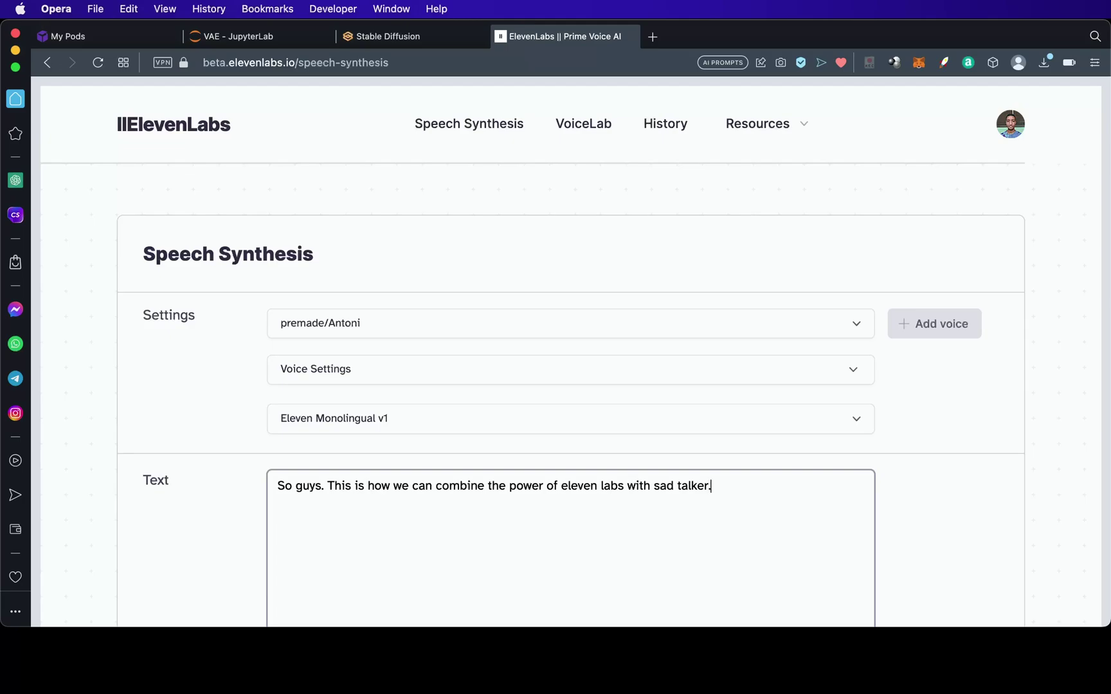
type("C")
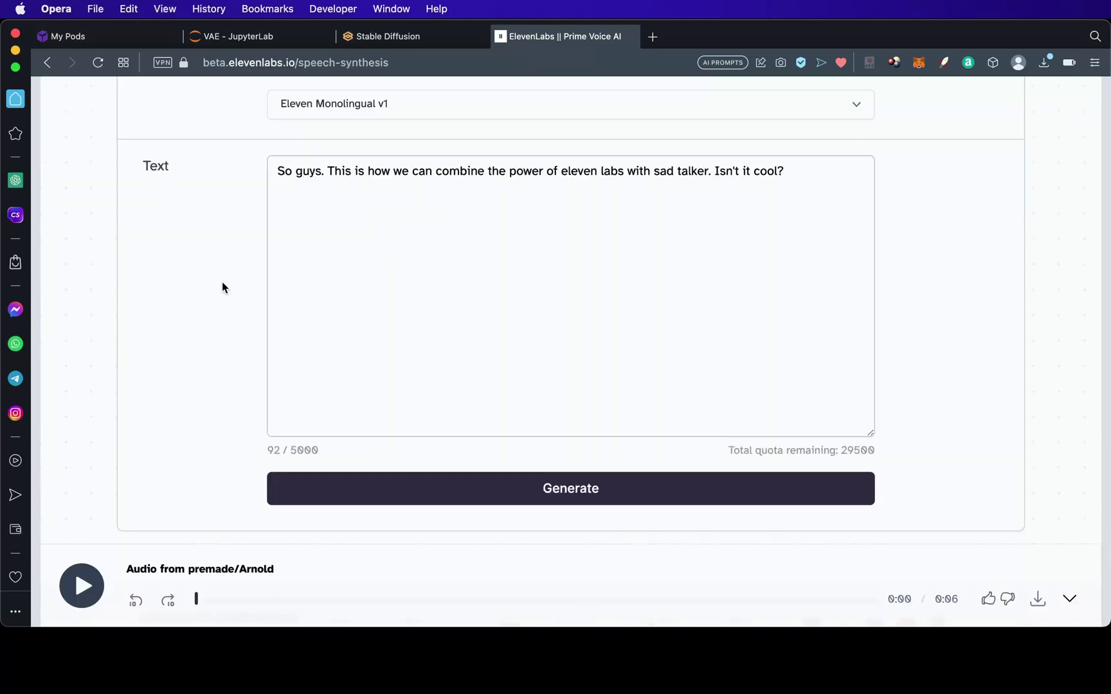
scroll(222, 288, "up", 2)
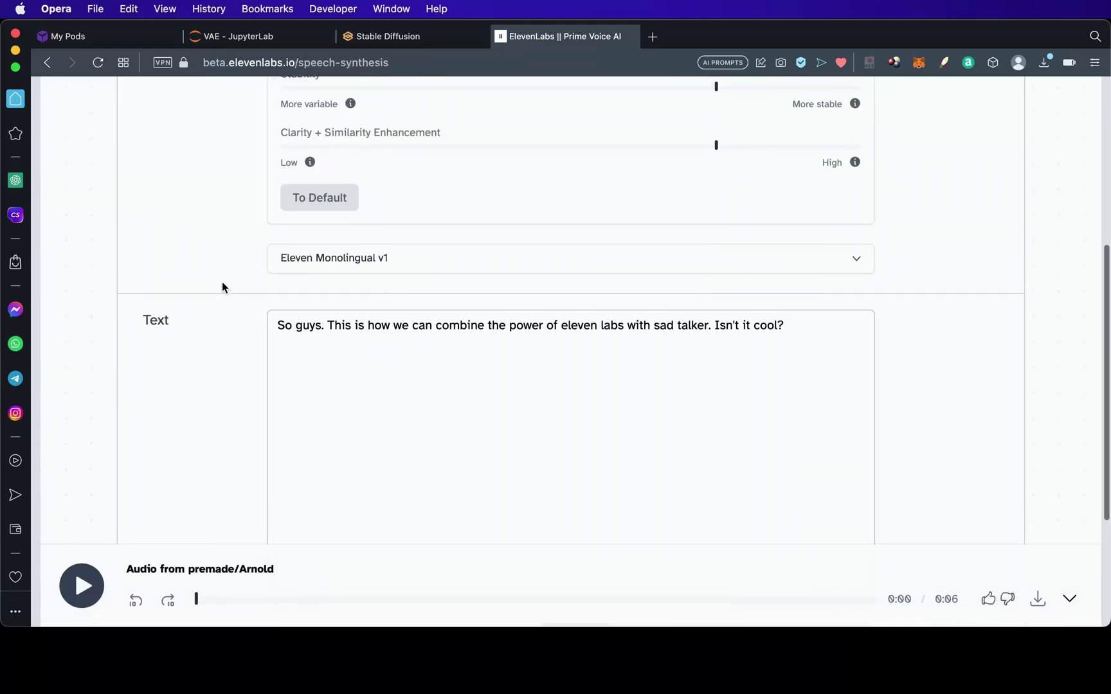
scroll(222, 287, "up", 1)
scroll(222, 288, "up", 1)
scroll(222, 288, "up", 1)
Generate a trial speech clip in the Domi voice
left_click(330, 166)
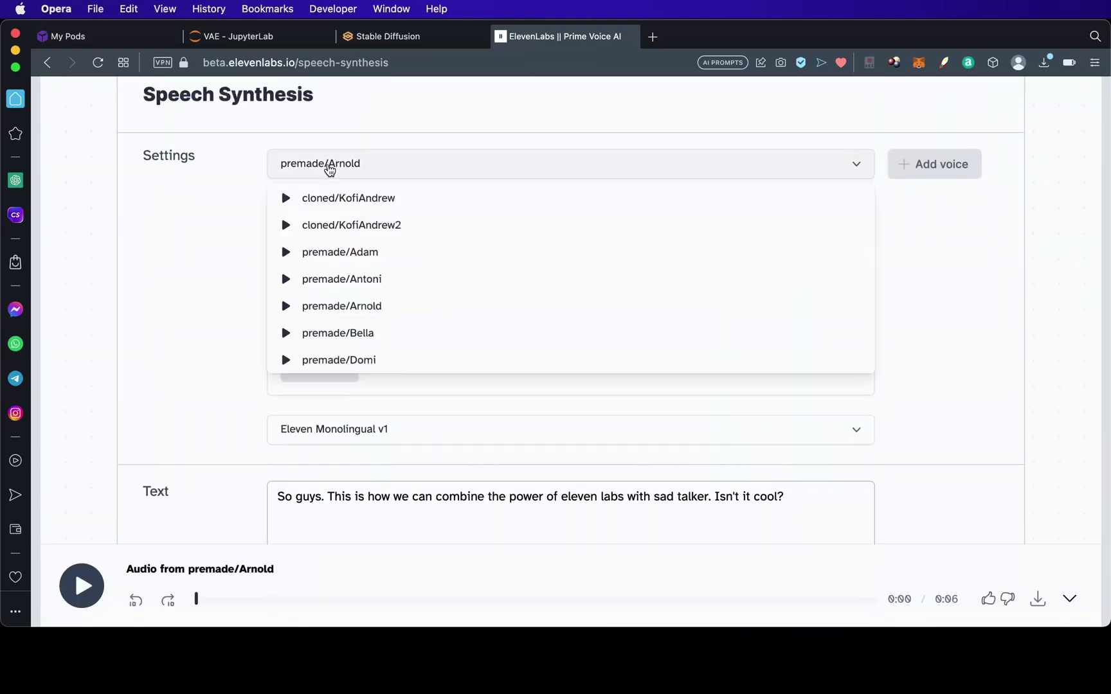
scroll(310, 348, "down", 1)
scroll(310, 346, "down", 1)
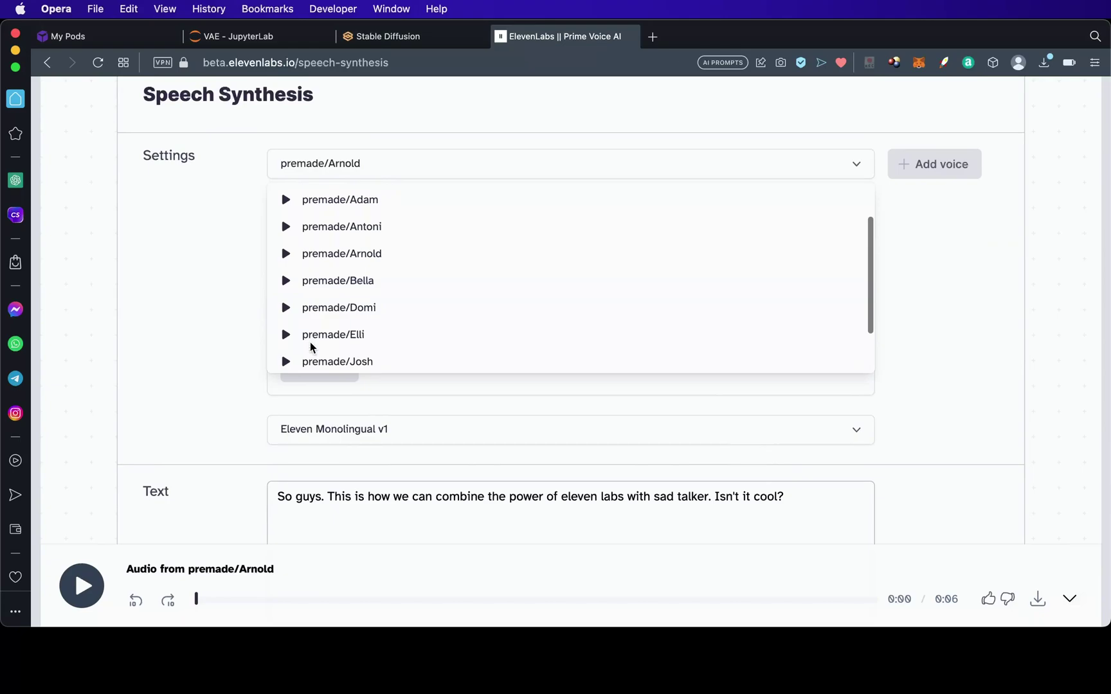
left_click(326, 304)
scroll(212, 341, "down", 2)
scroll(213, 341, "down", 3)
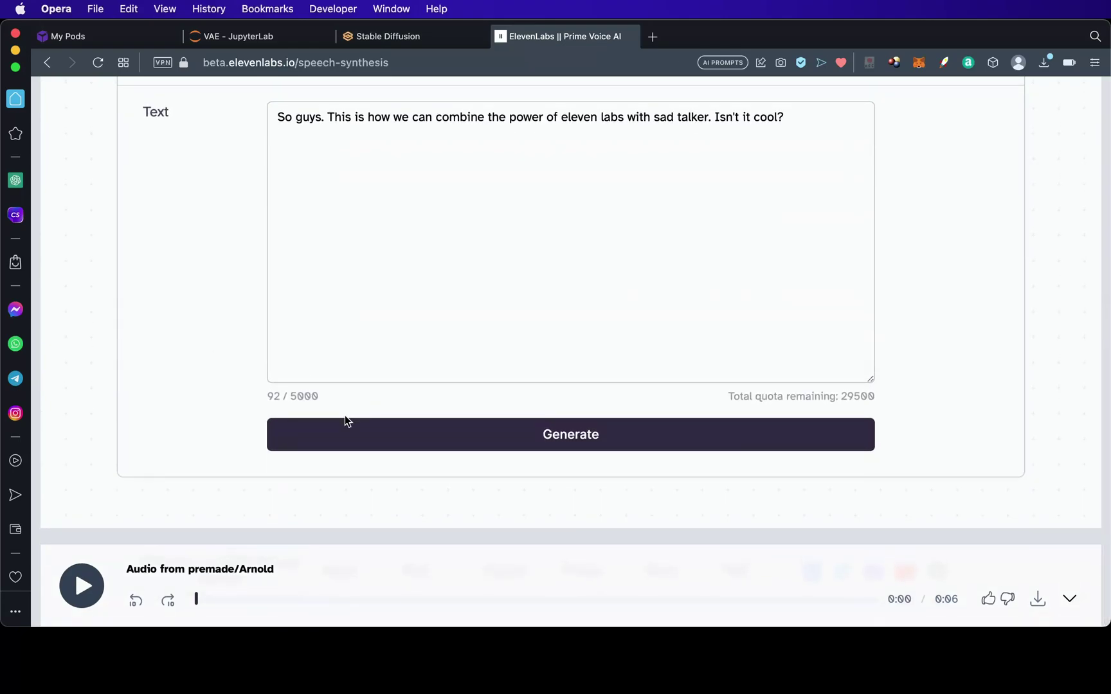
left_click(345, 426)
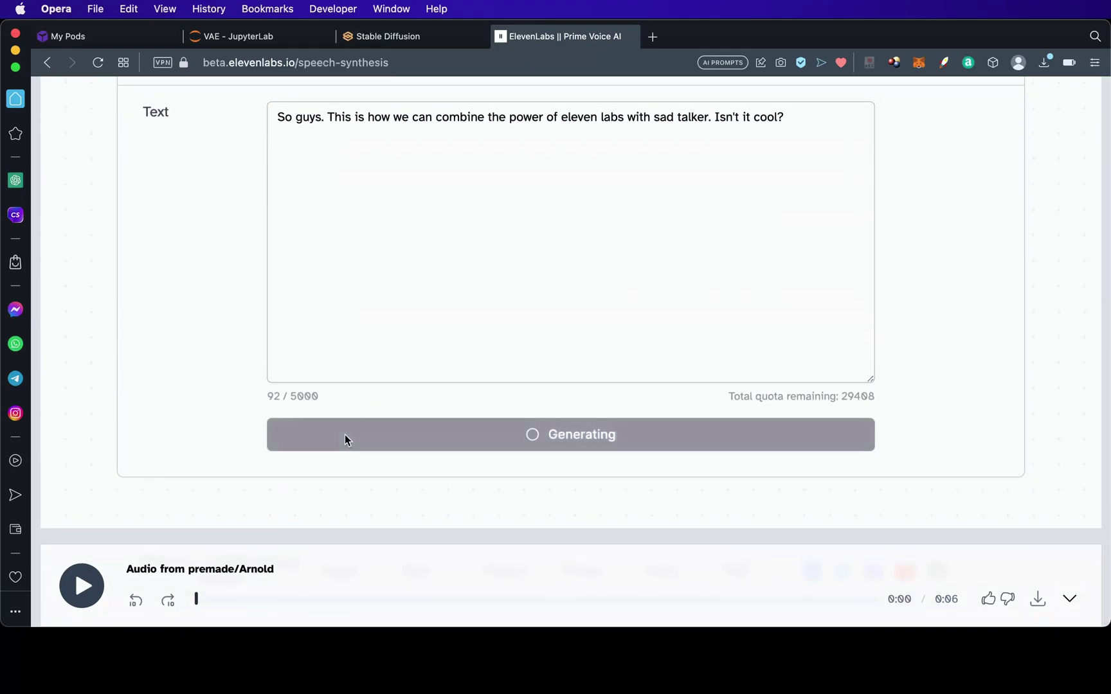
scroll(210, 357, "up", 10)
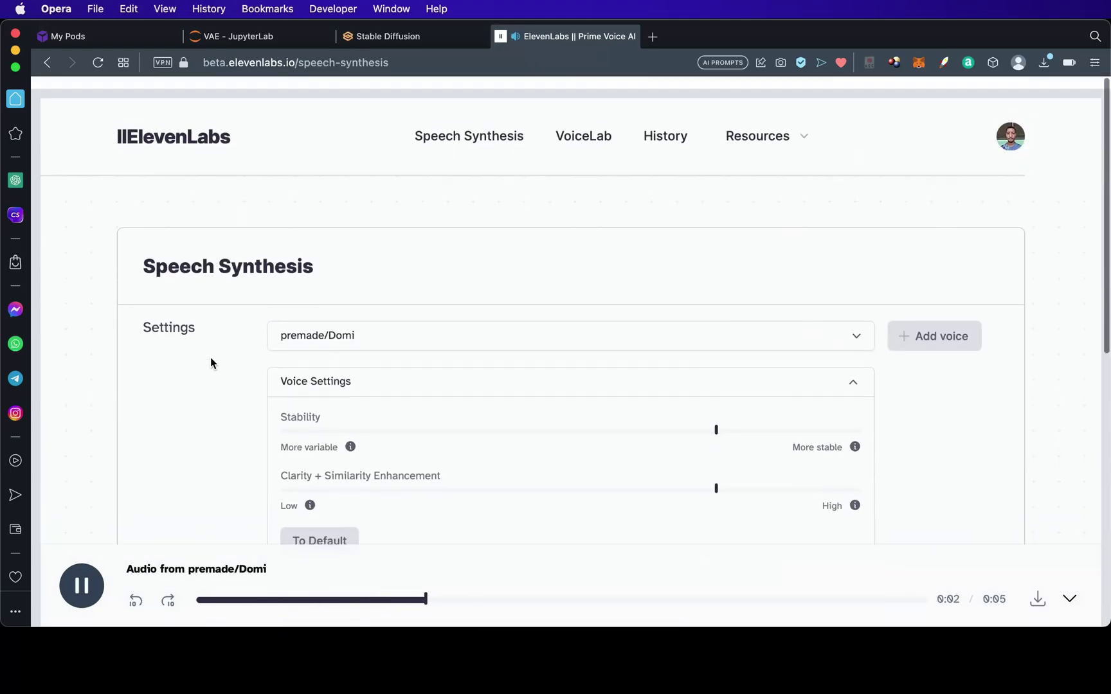
Regenerate the speech with premade/Josh and download the resulting mp3
left_click(364, 333)
scroll(352, 416, "down", 2)
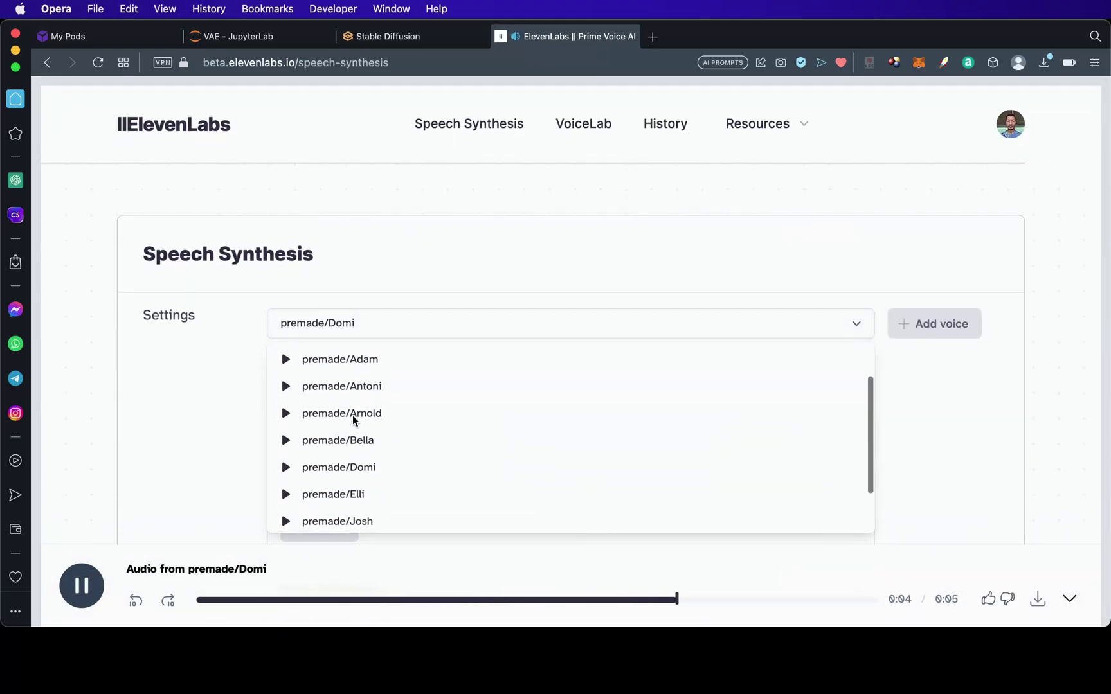
scroll(353, 417, "down", 1)
left_click(347, 478)
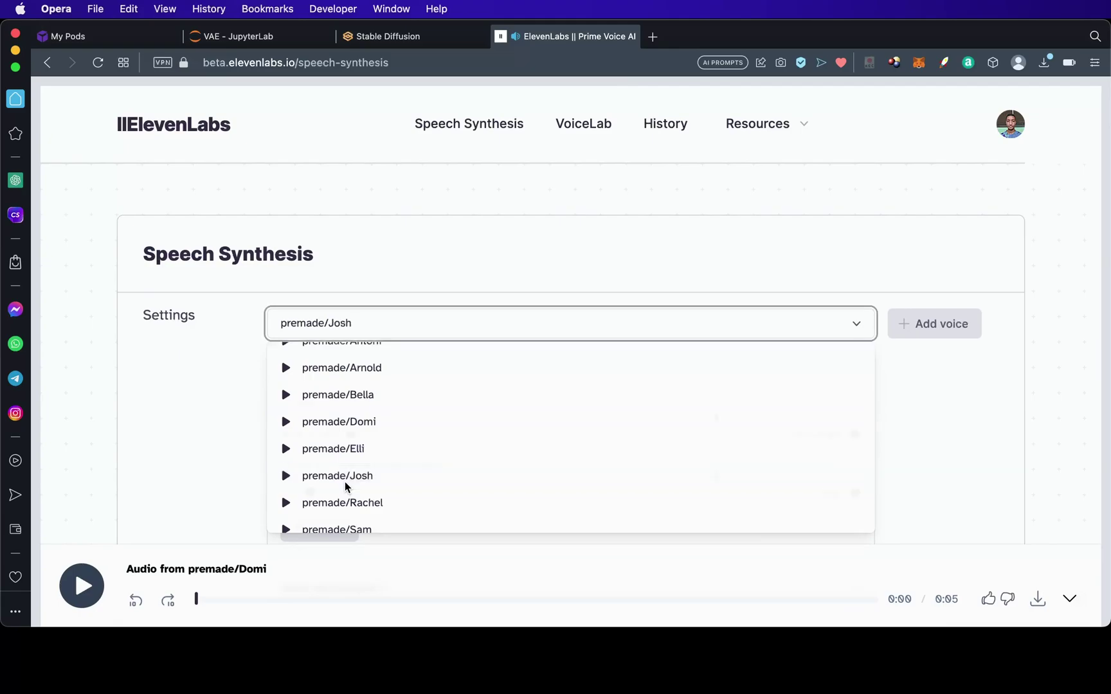
scroll(235, 427, "down", 4)
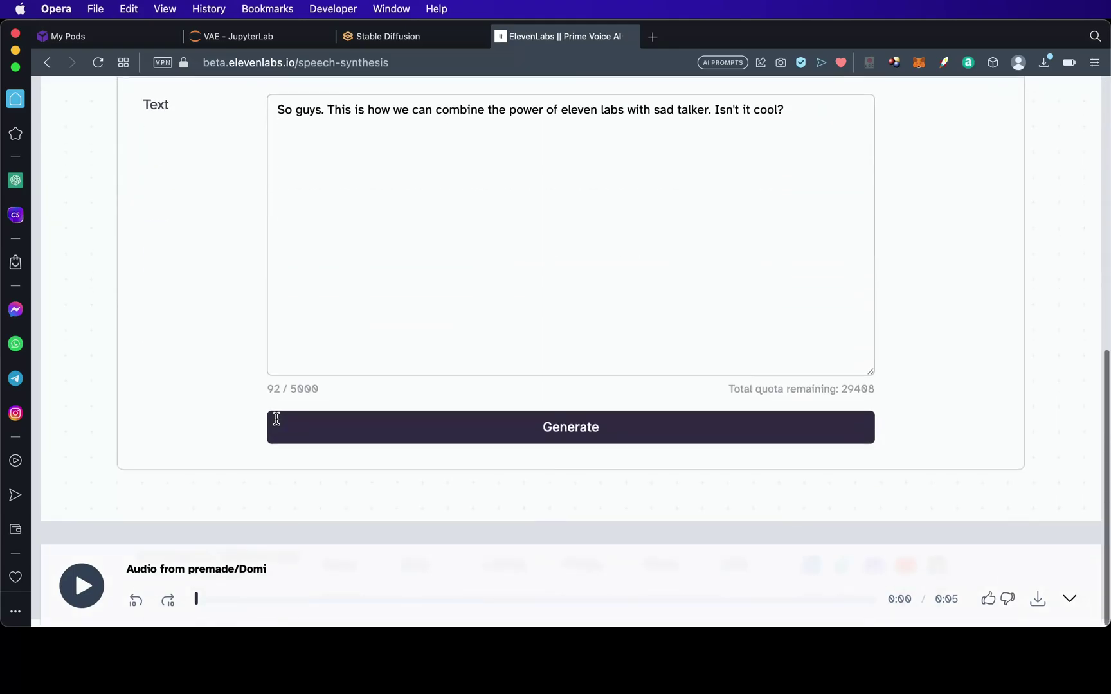
left_click(318, 427)
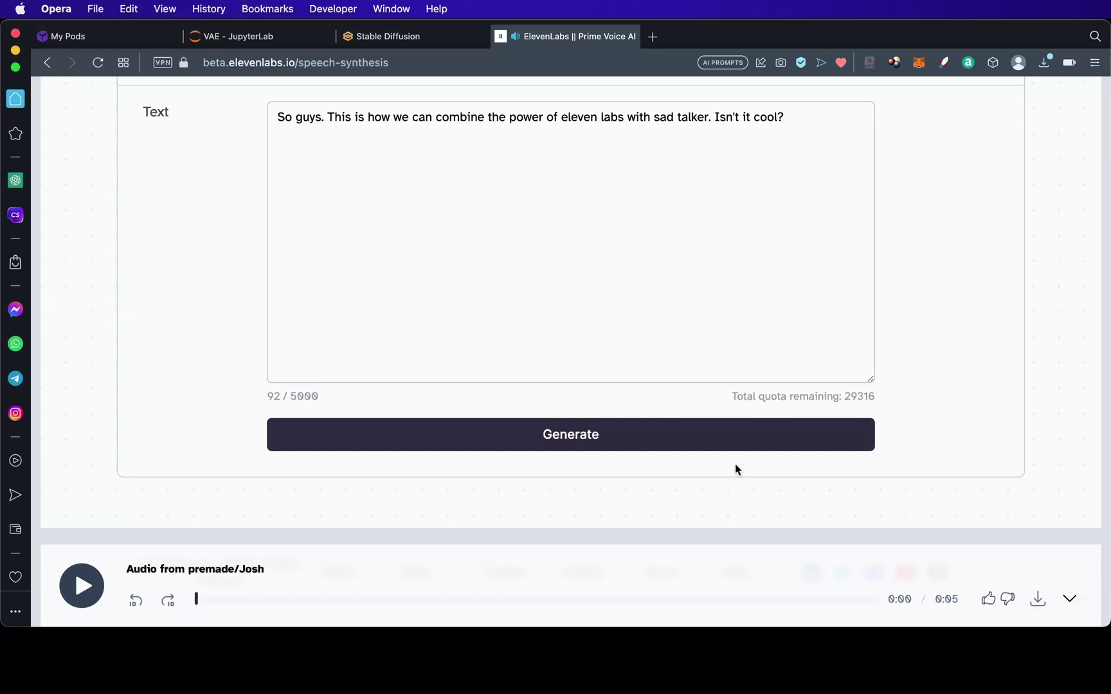
left_click(1038, 601)
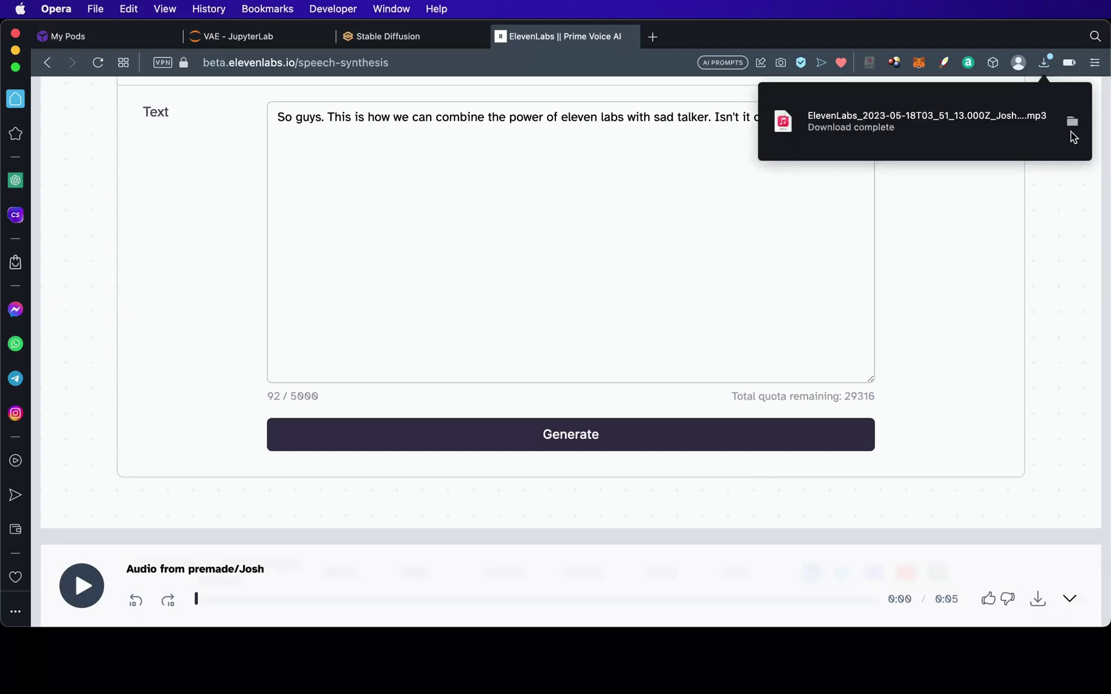
left_click(1072, 125)
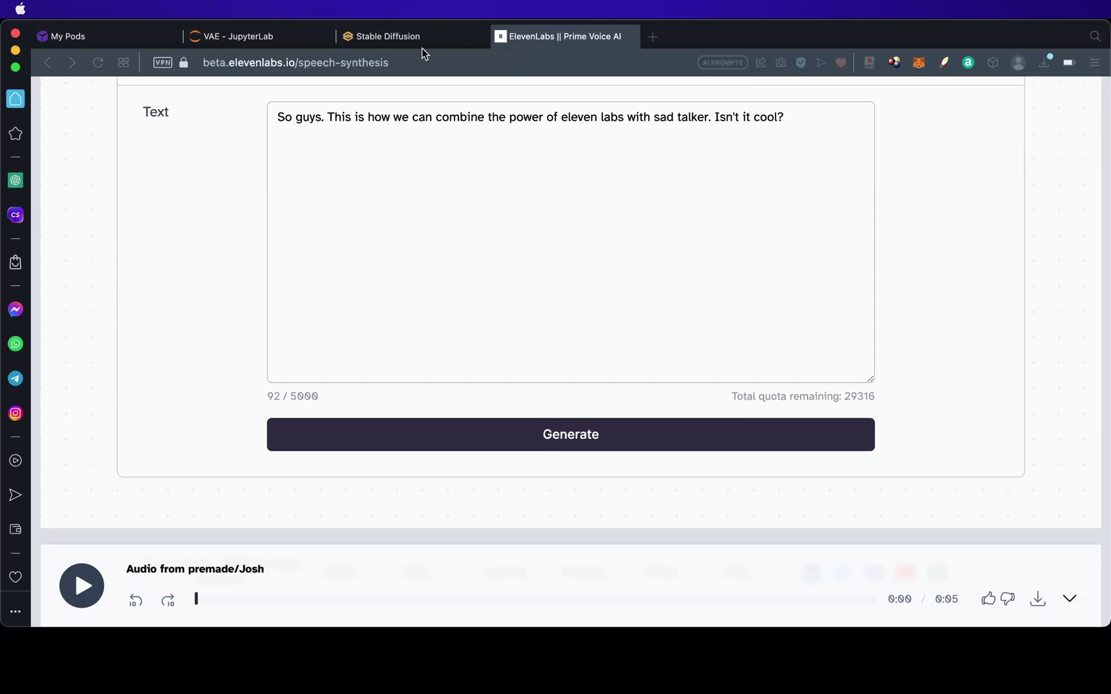
Save the businessman portrait and download it as 00000-2261360343.png
left_click(405, 39)
scroll(620, 340, "down", 5)
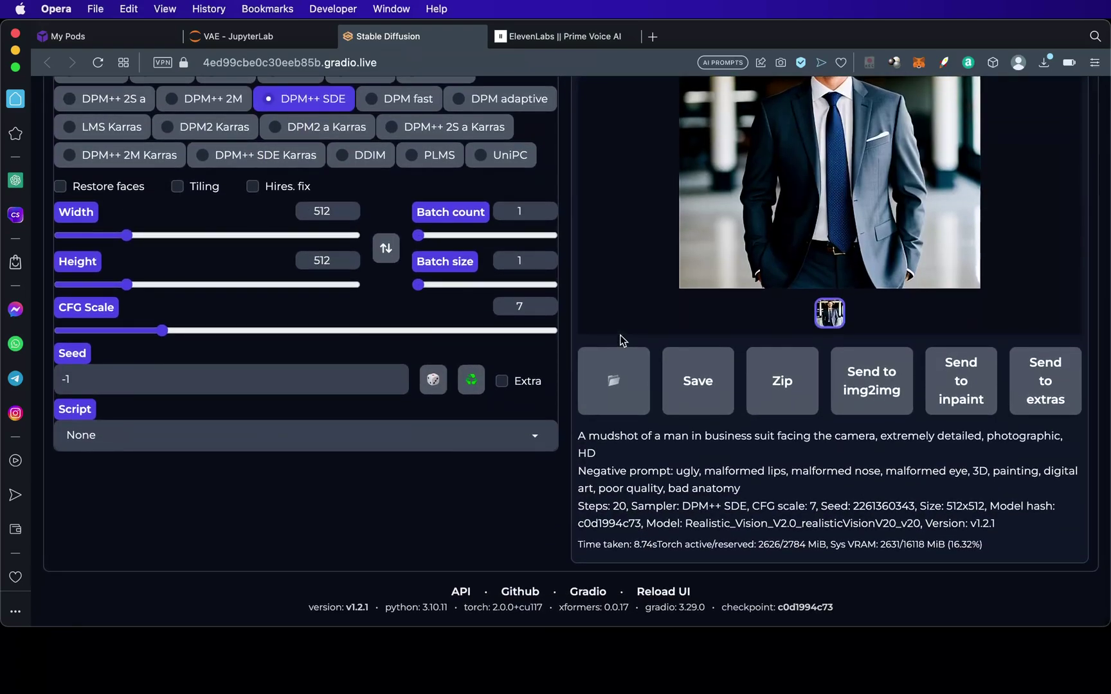
left_click(700, 381)
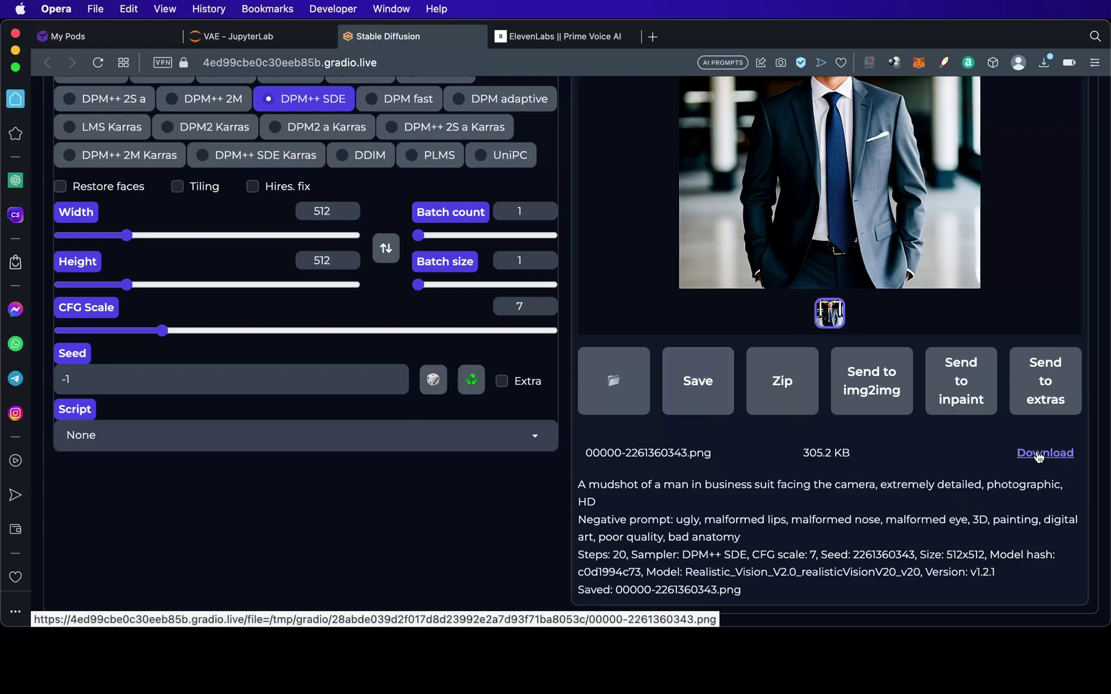
left_click(1038, 454)
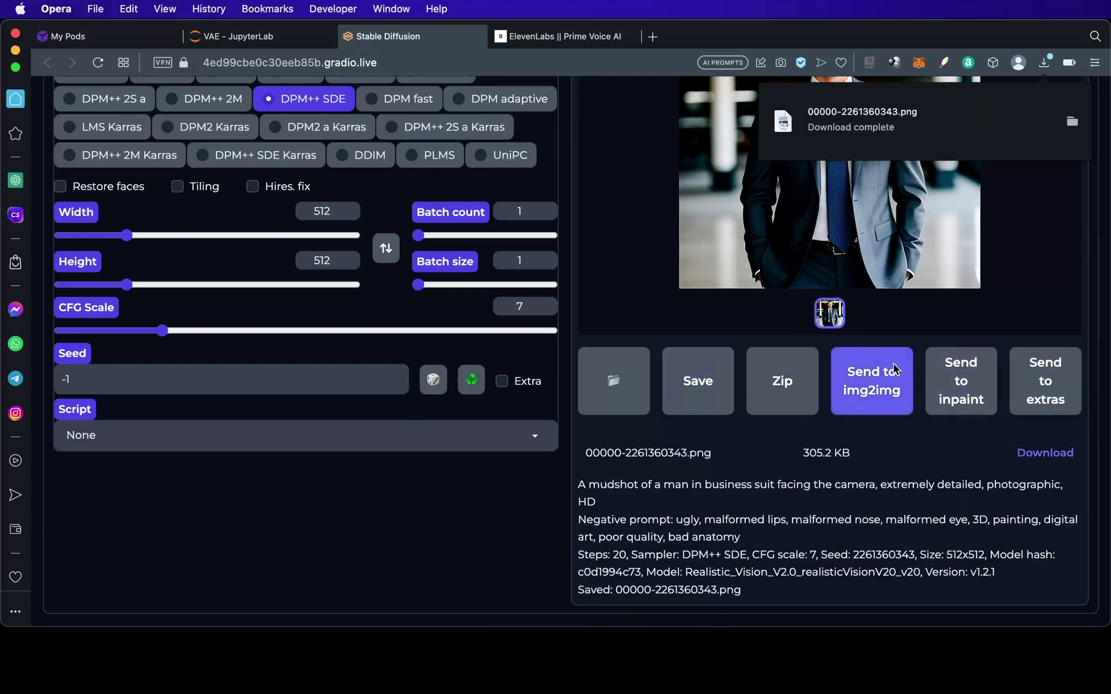
left_click(537, 37)
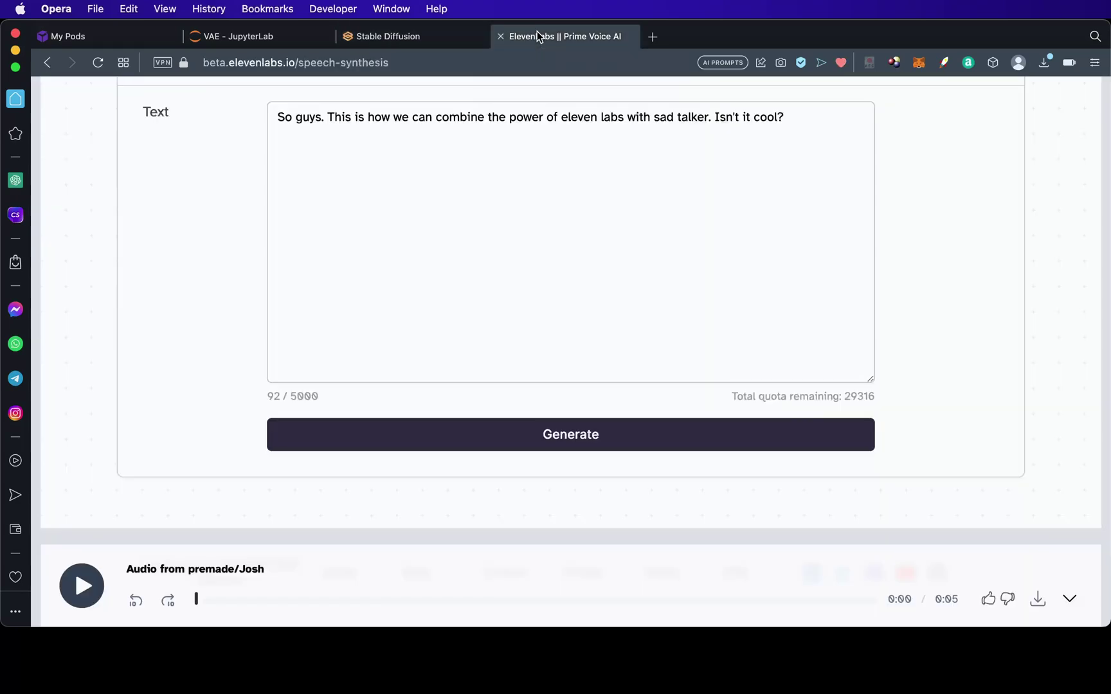
left_click(409, 37)
scroll(418, 362, "up", 5)
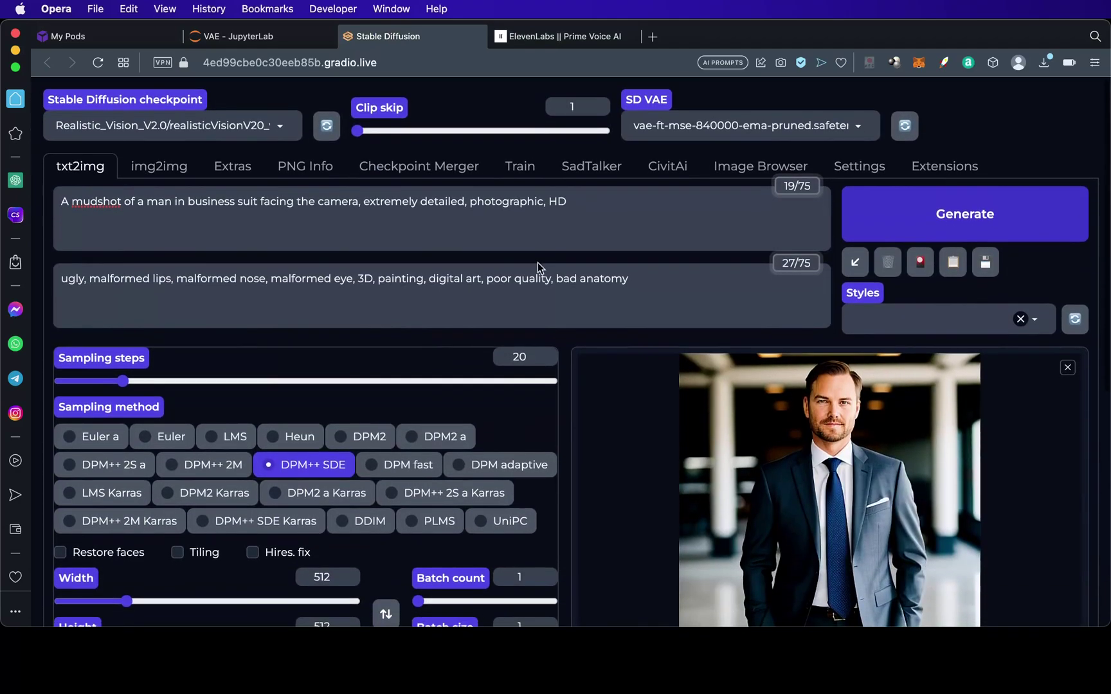
In SadTalker, load the txt2img portrait and the ElevenLabs mp3 as input audio, then play it
left_click(589, 169)
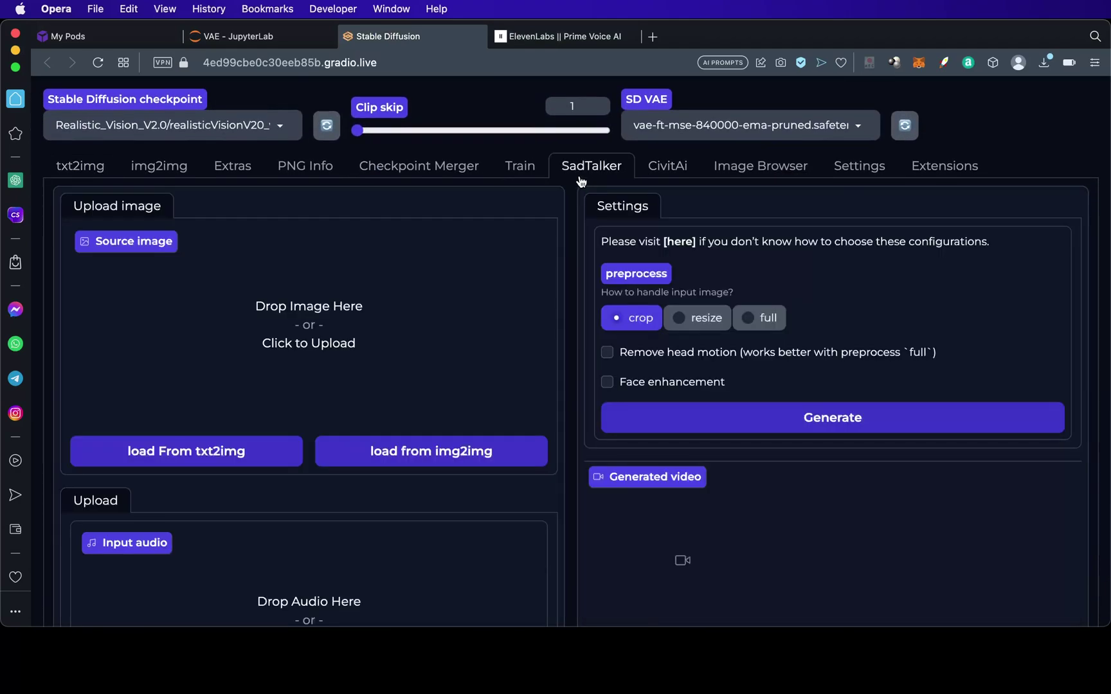
scroll(413, 218, "down", 2)
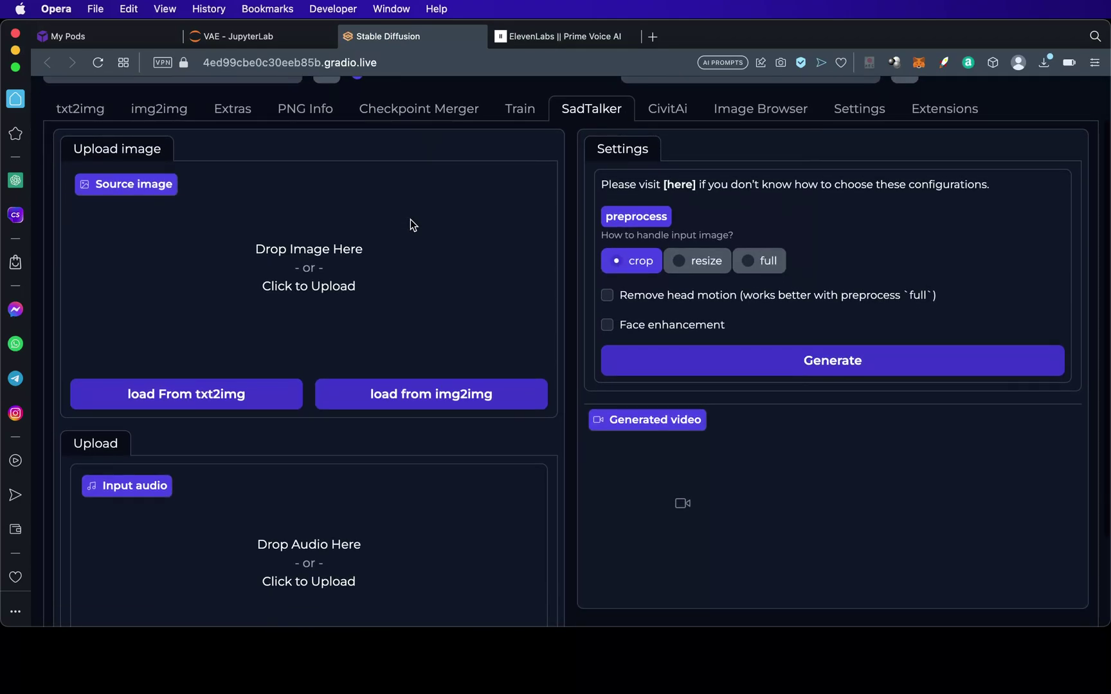
left_click(177, 397)
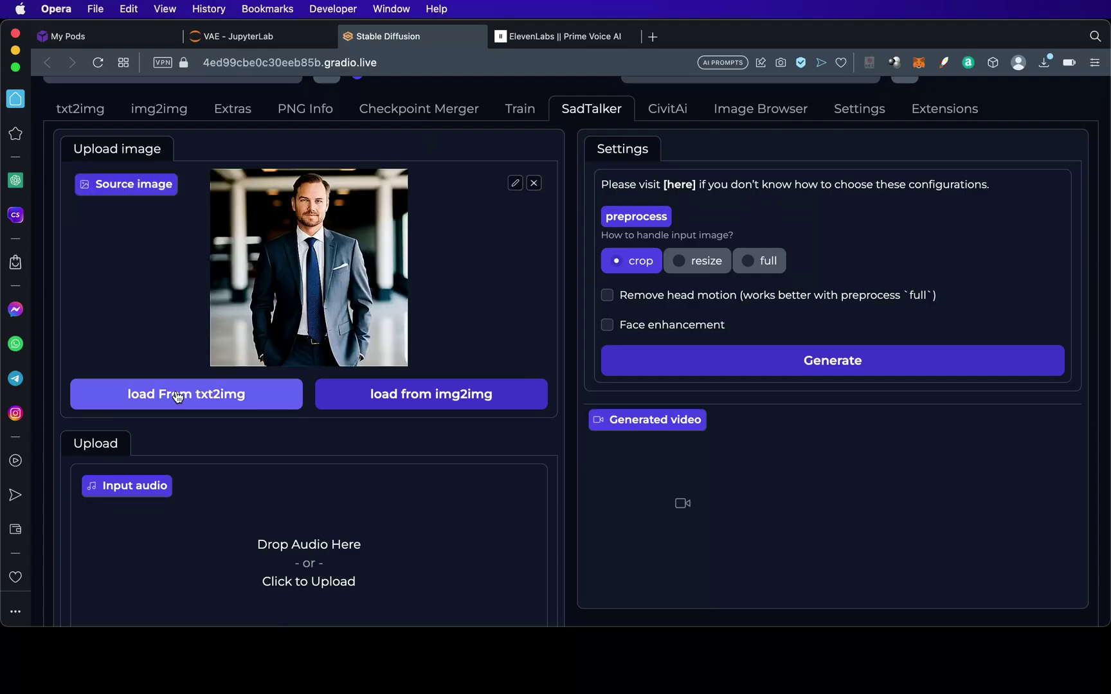
scroll(176, 396, "down", 2)
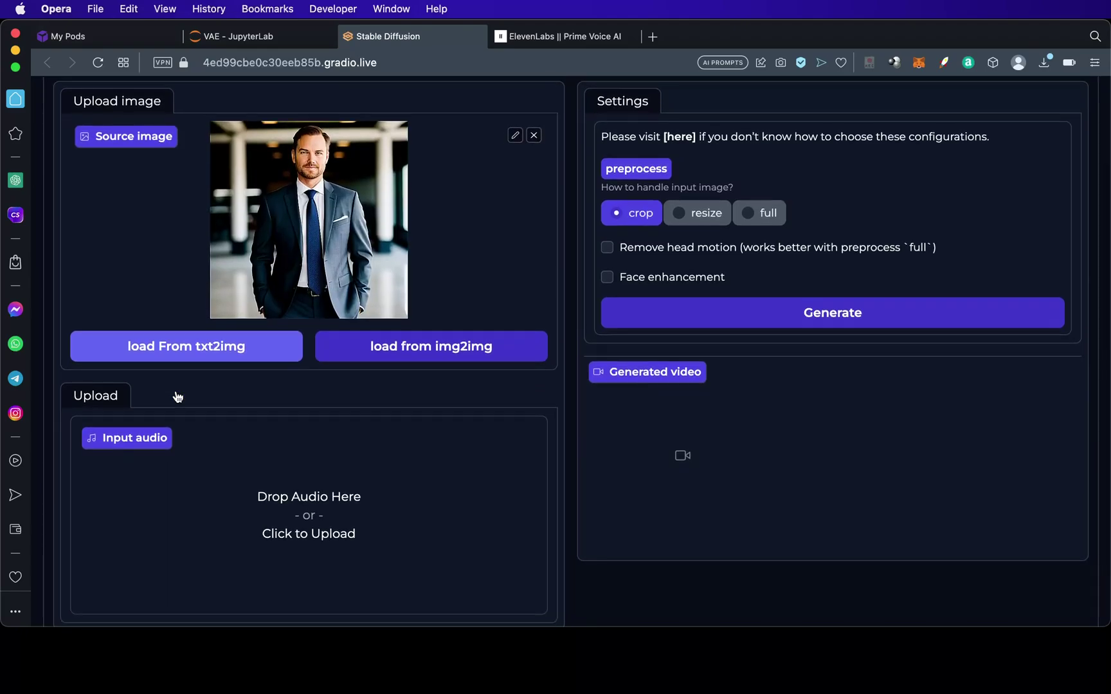
scroll(177, 397, "down", 3)
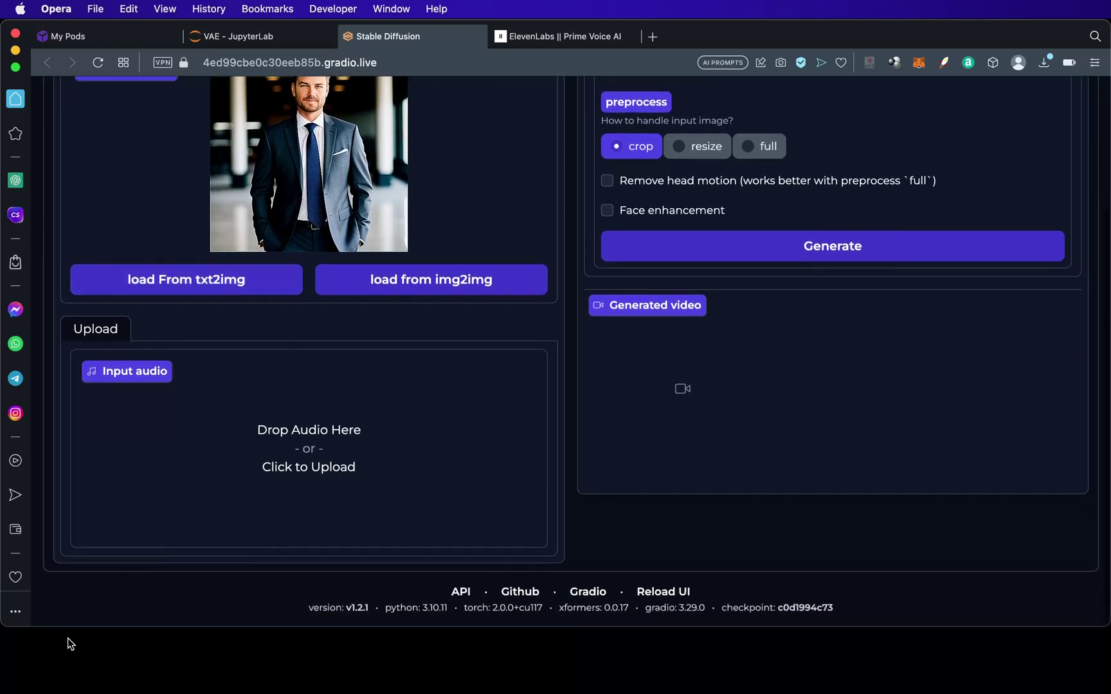
left_click(78, 658)
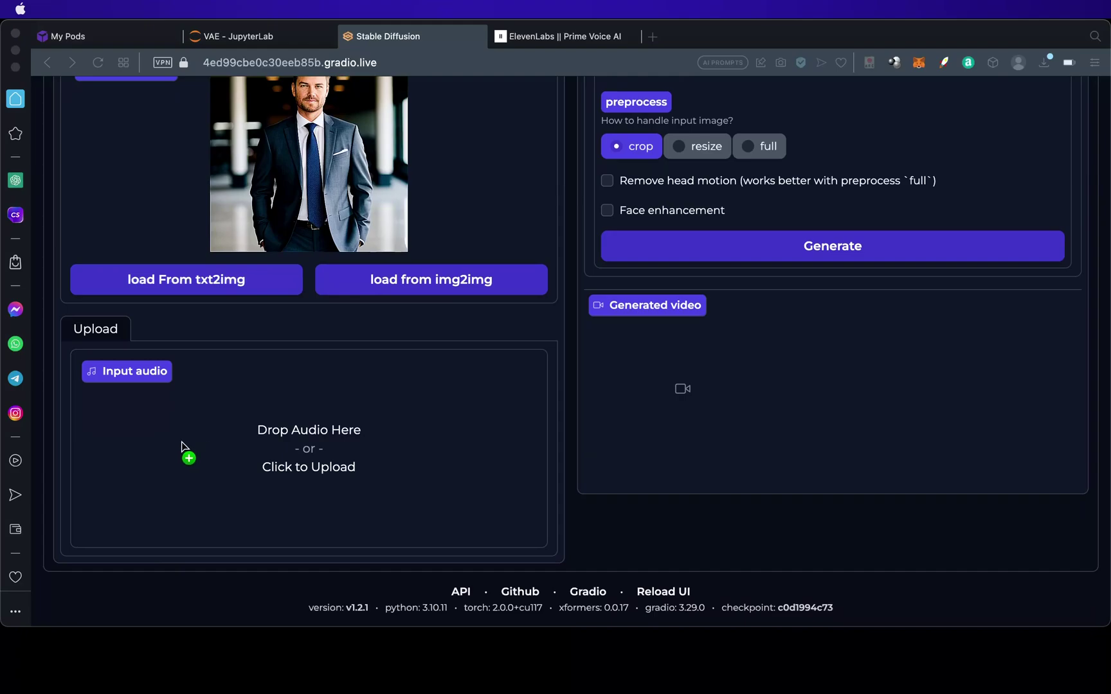
left_click_drag(785, 361, 181, 447)
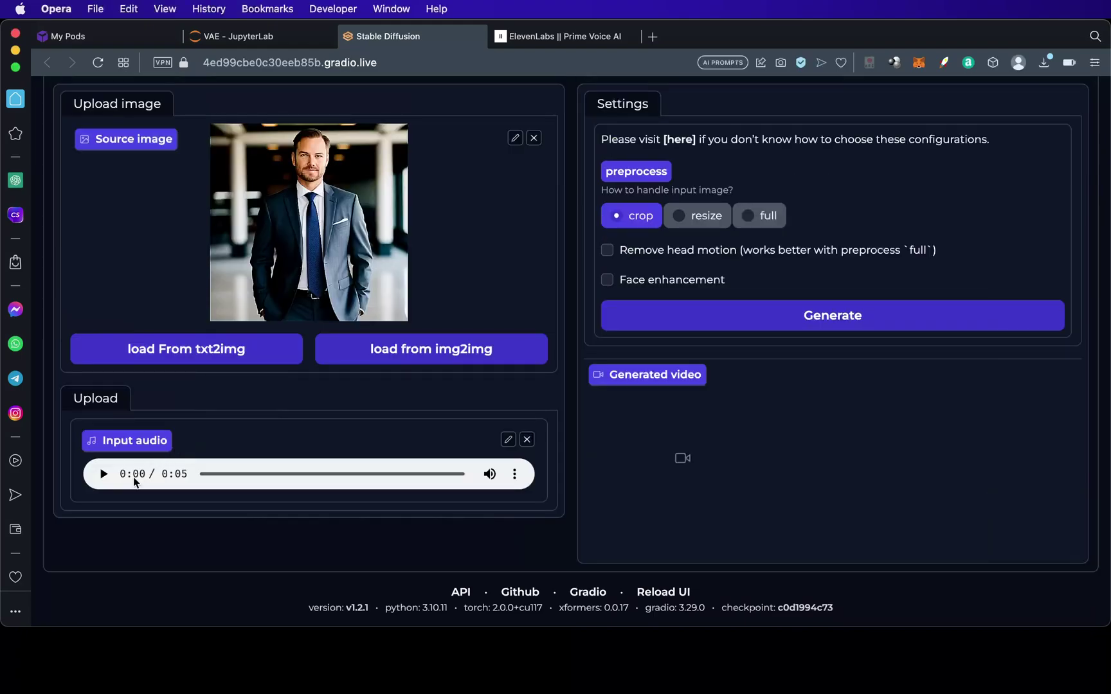
left_click(103, 475)
scroll(101, 475, "up", 1)
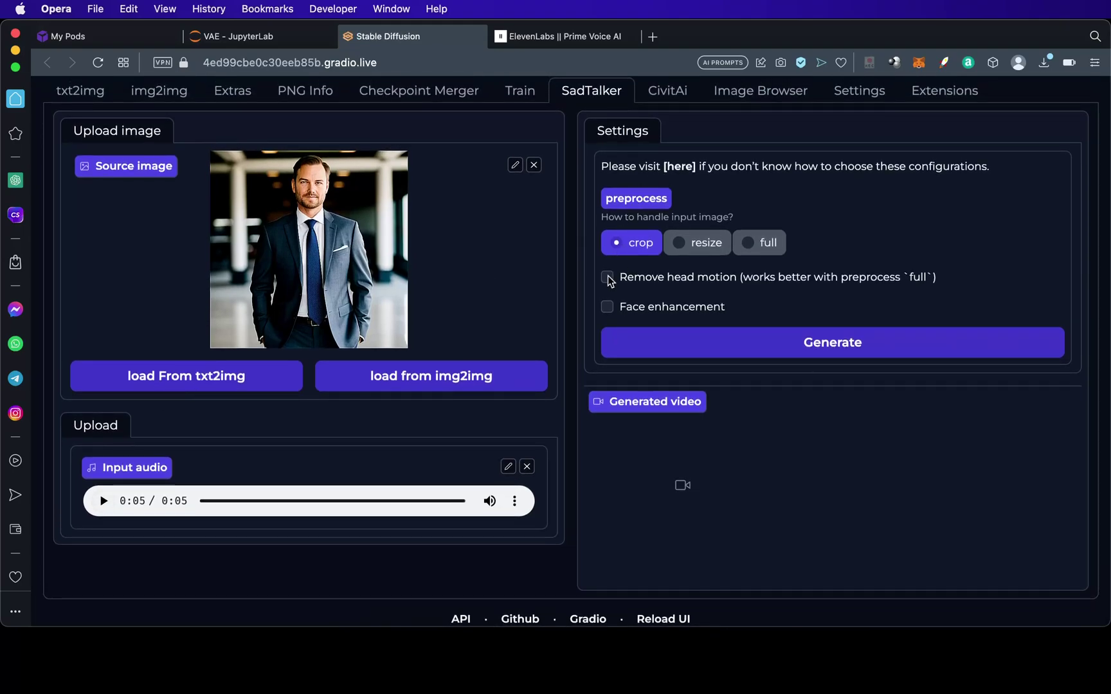
Generate the SadTalker video with face enhancement and 'full' preprocessing, then monitor progress in JupyterLab
left_click(609, 309)
left_click(746, 241)
left_click(769, 346)
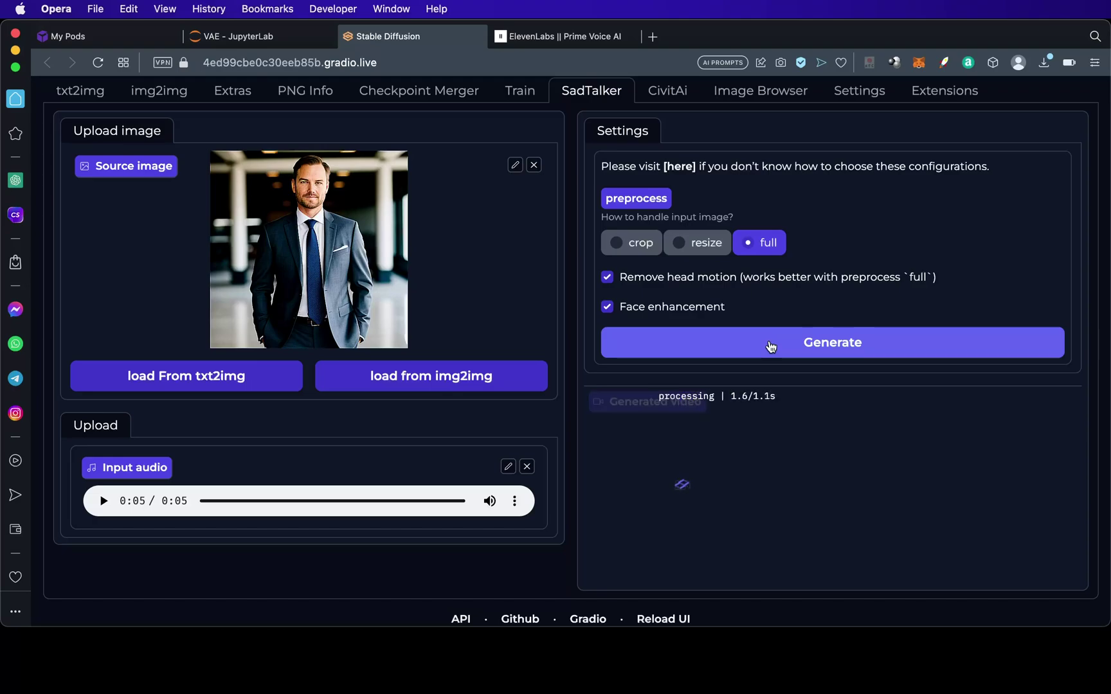
scroll(555, 260, "down", 1)
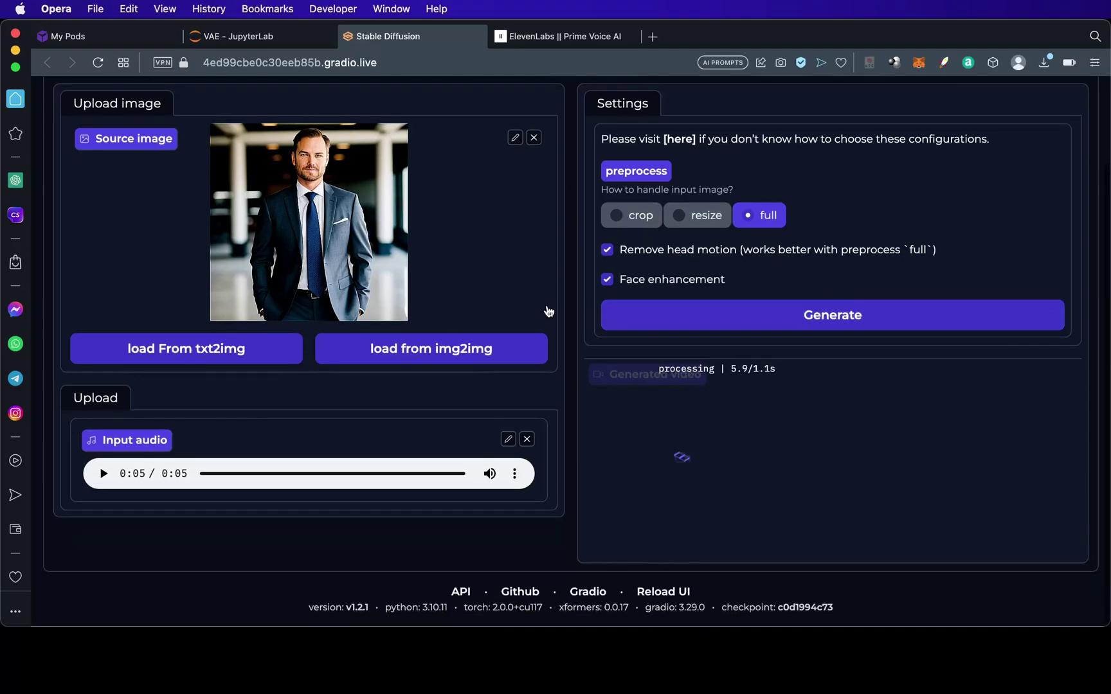
left_click(266, 49)
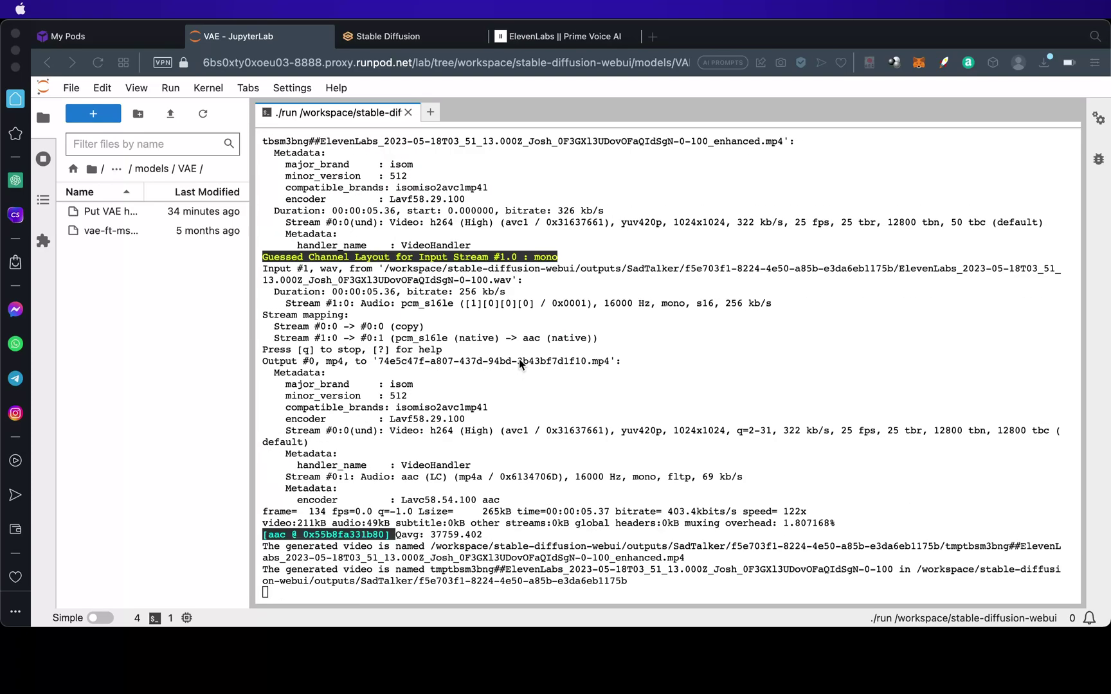
Go back to the Stable Diffusion tab once the terminal names the enhanced mp4
left_click(416, 35)
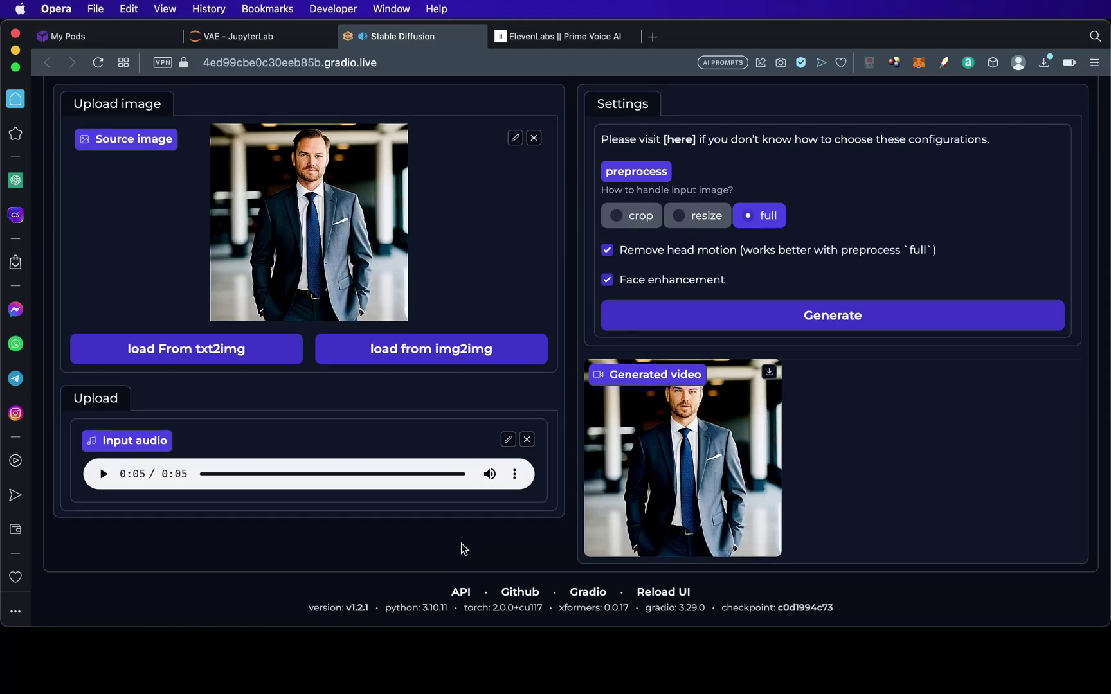
Download the face-enhanced businessman video as an mp4 and reveal it in Finder
left_click(770, 374)
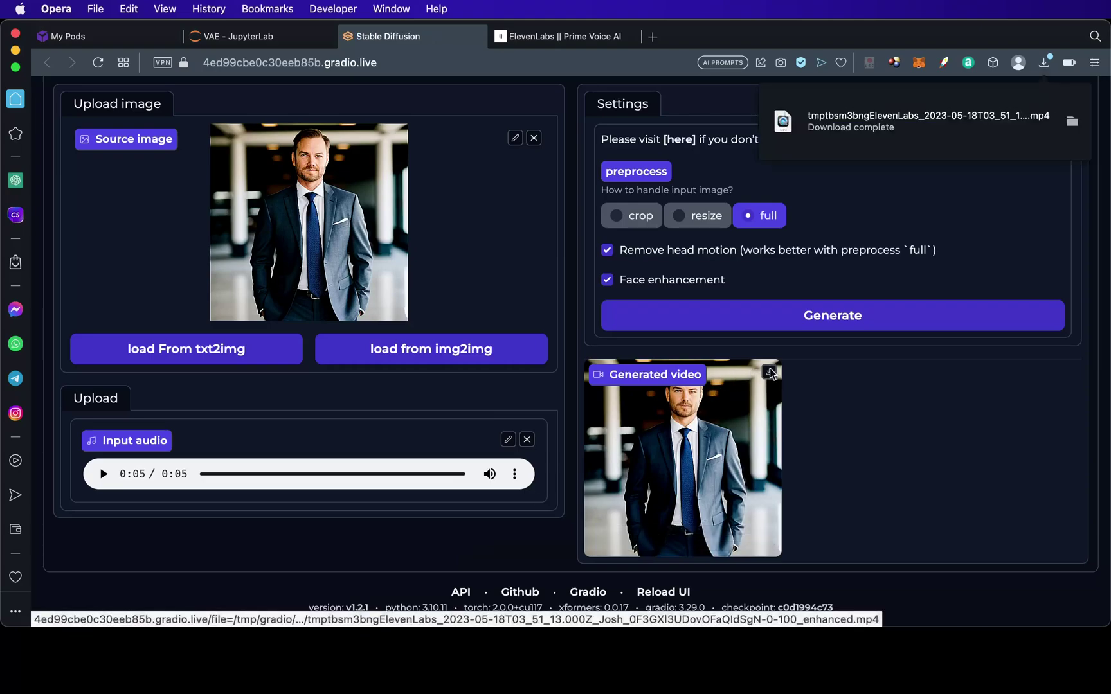
left_click(1072, 121)
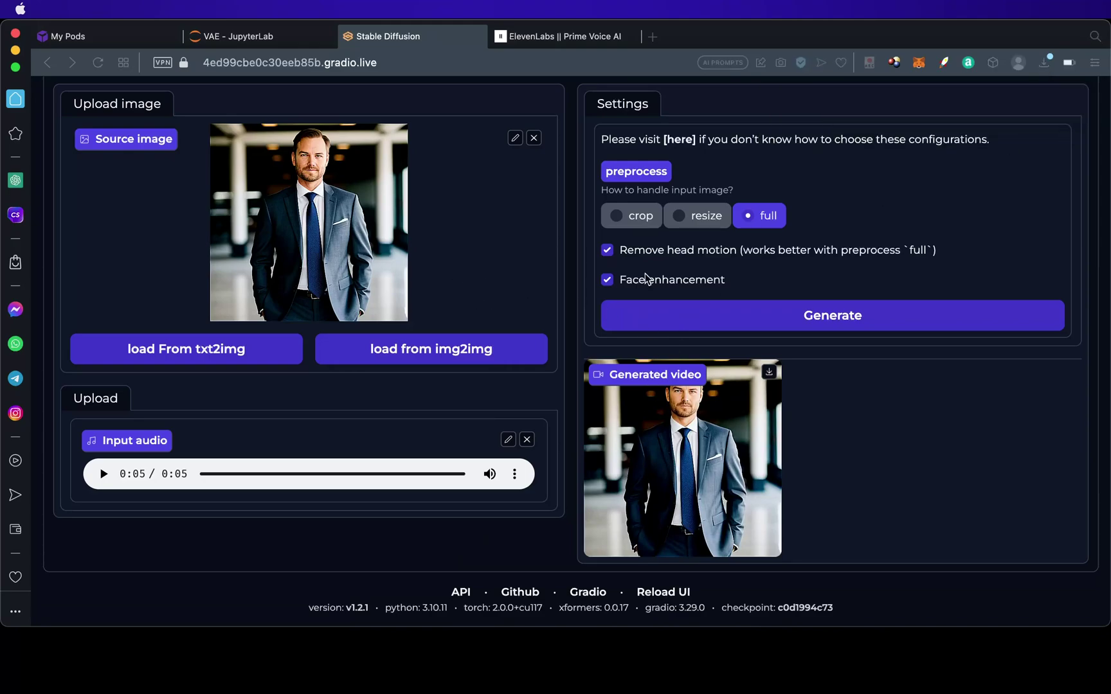
left_click(985, 384)
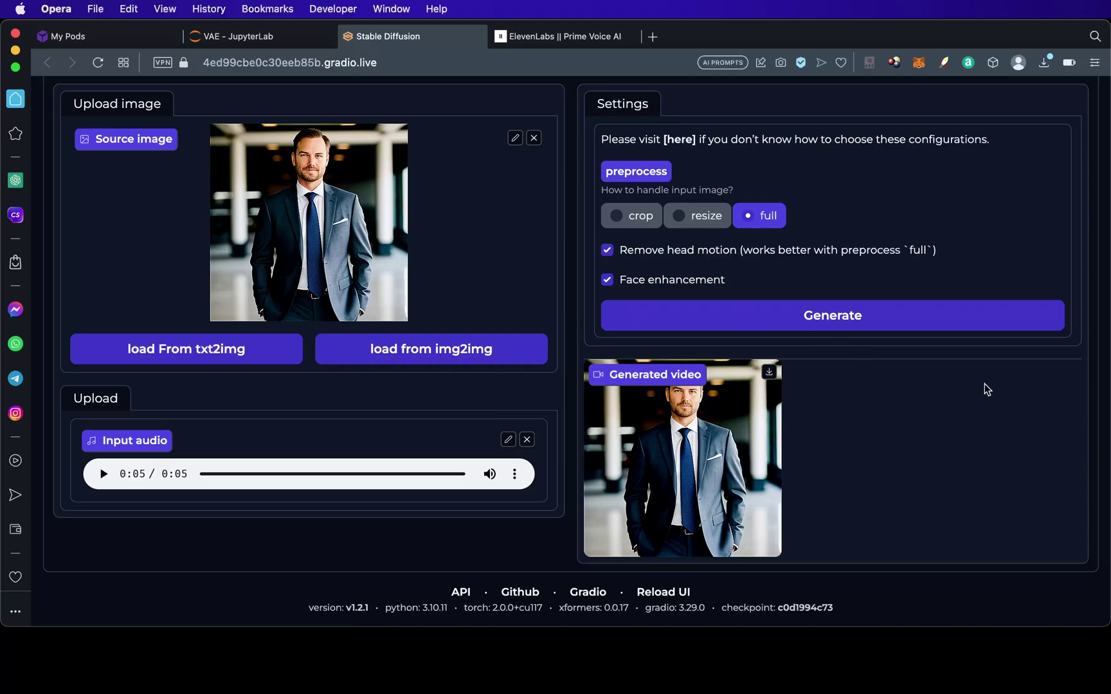